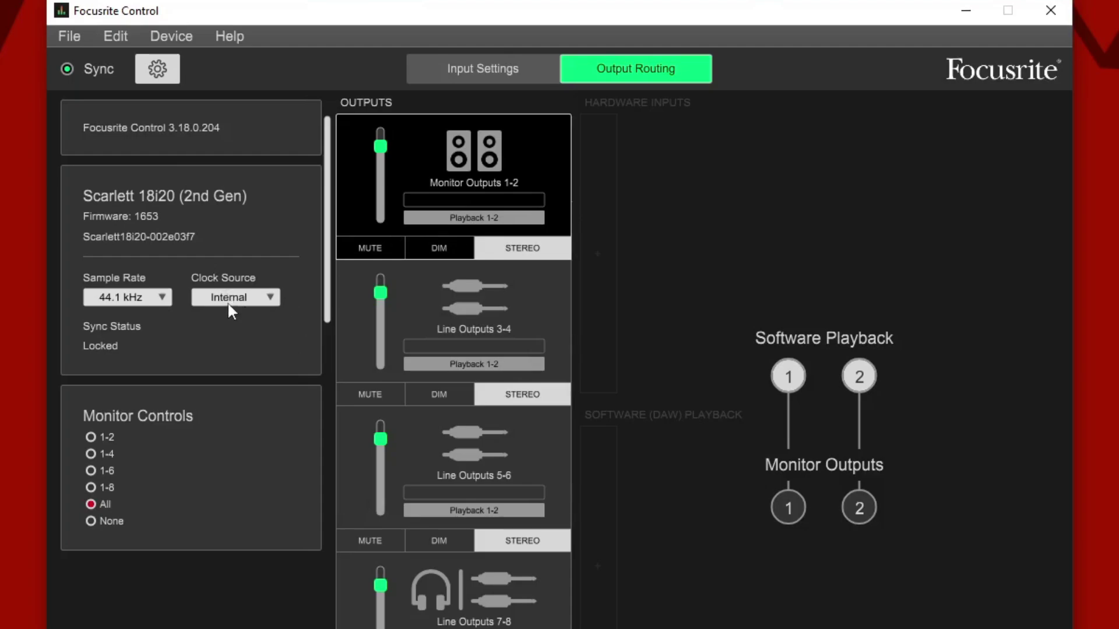
- Check the Clarett+ 8Pre's Internal clock source and ADAT Output 2's source options, changing nothing
{"action": "left_click", "coordinate": [244, 297]}
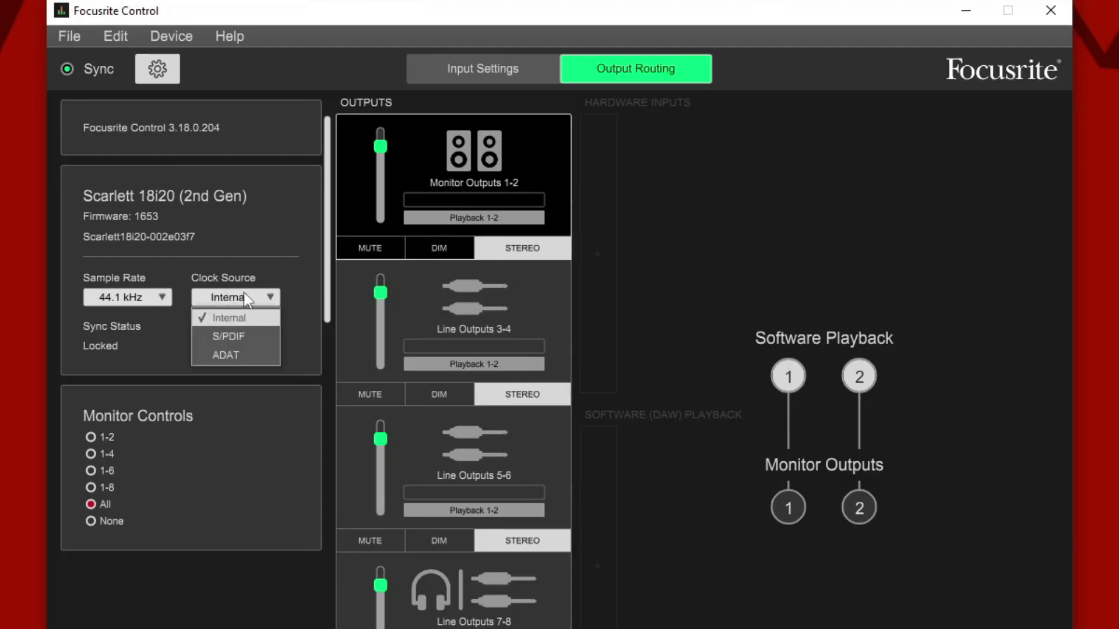
{"action": "left_click", "coordinate": [170, 364]}
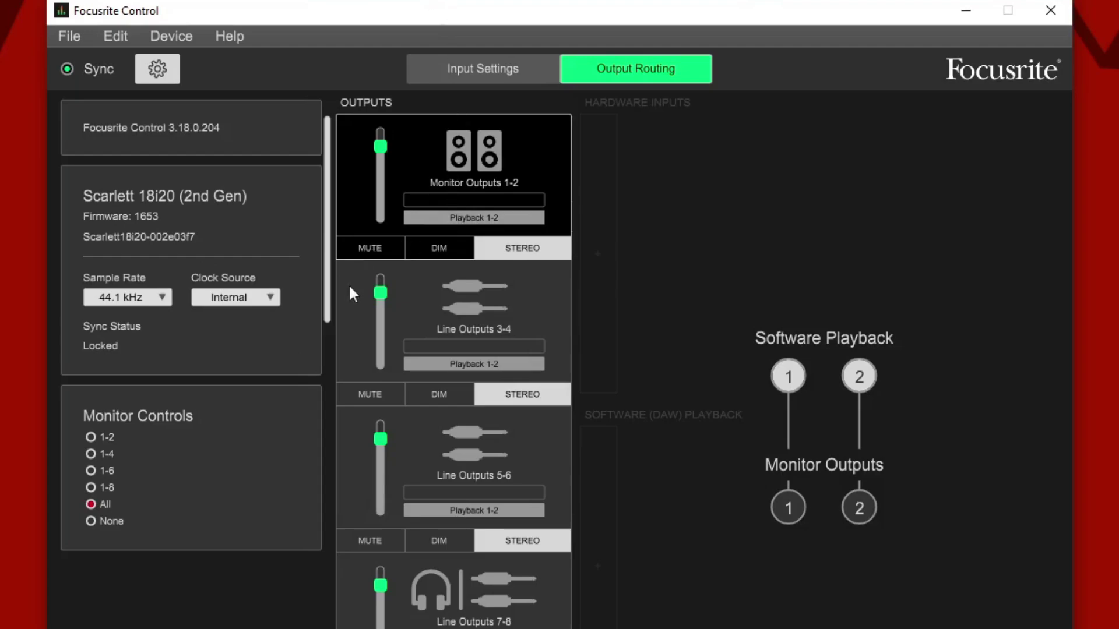
{"action": "scroll", "coordinate": [338, 411], "scroll_direction": "down", "scroll_amount": 10}
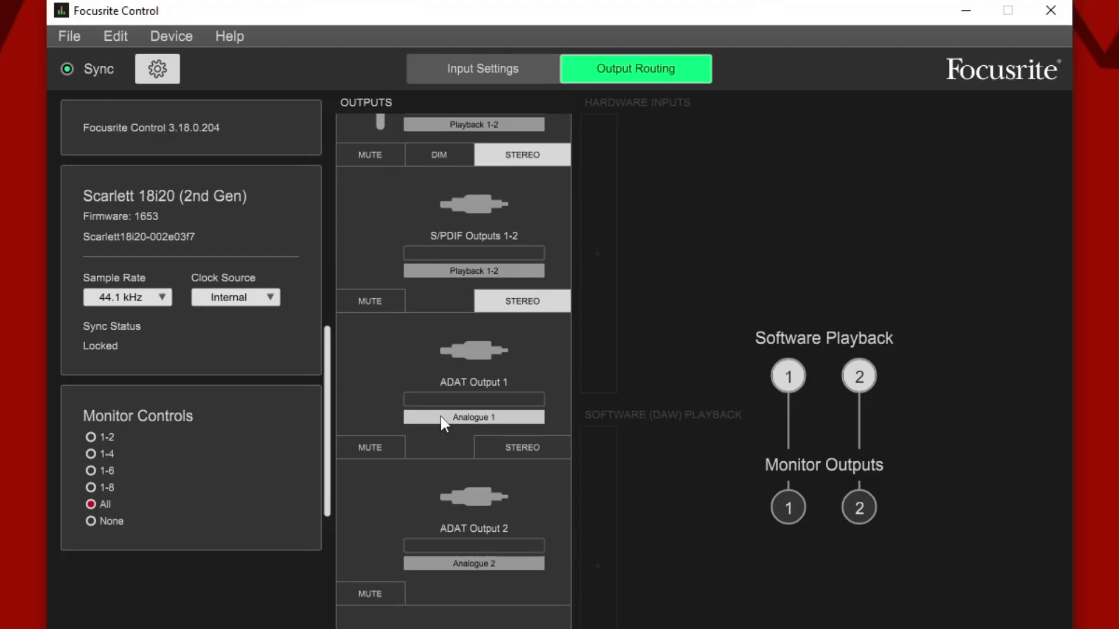
{"action": "scroll", "coordinate": [431, 418], "scroll_direction": "down", "scroll_amount": 2}
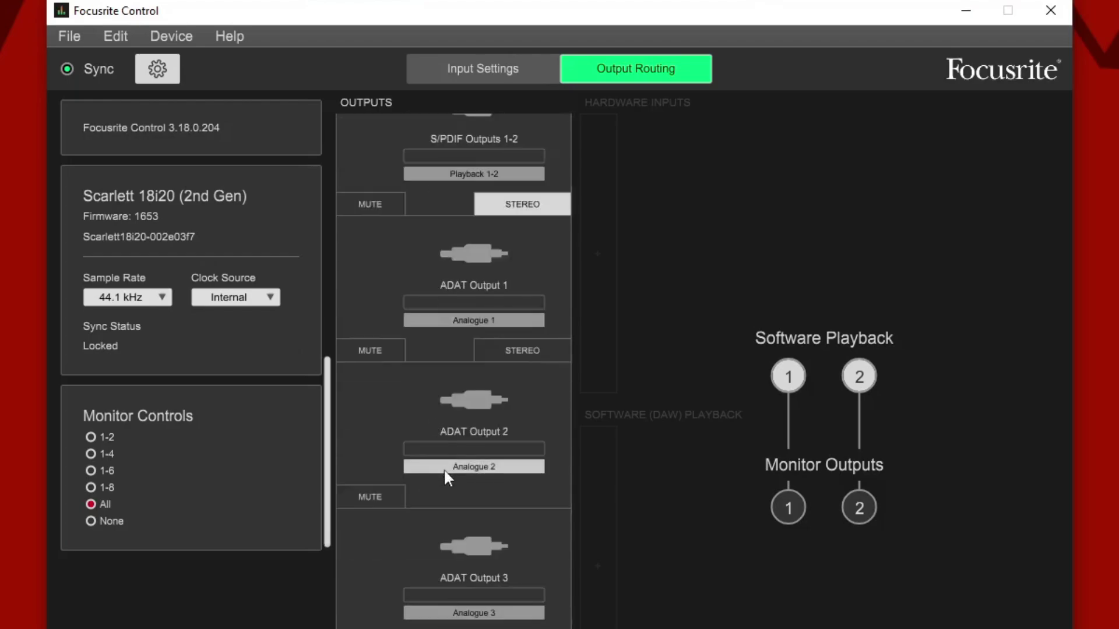
{"action": "left_click", "coordinate": [443, 467]}
{"action": "mouse_move", "coordinate": [457, 501]}
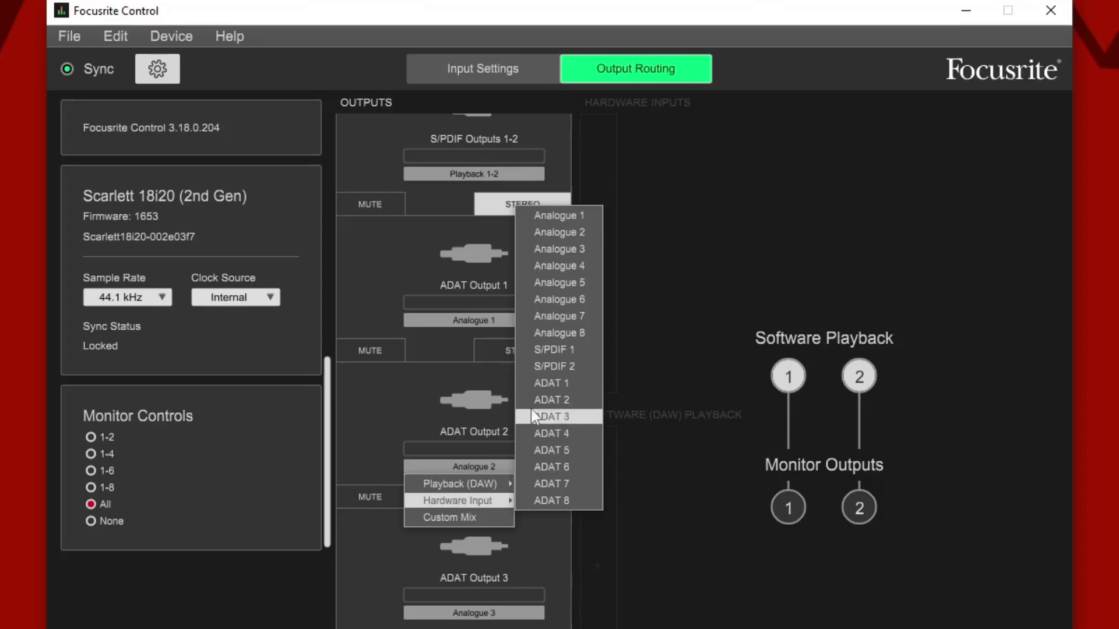
{"action": "left_click", "coordinate": [389, 567]}
- Review the lower ADAT outputs, then bring up the clock source list again
{"action": "scroll", "coordinate": [389, 574], "scroll_direction": "down", "scroll_amount": 2}
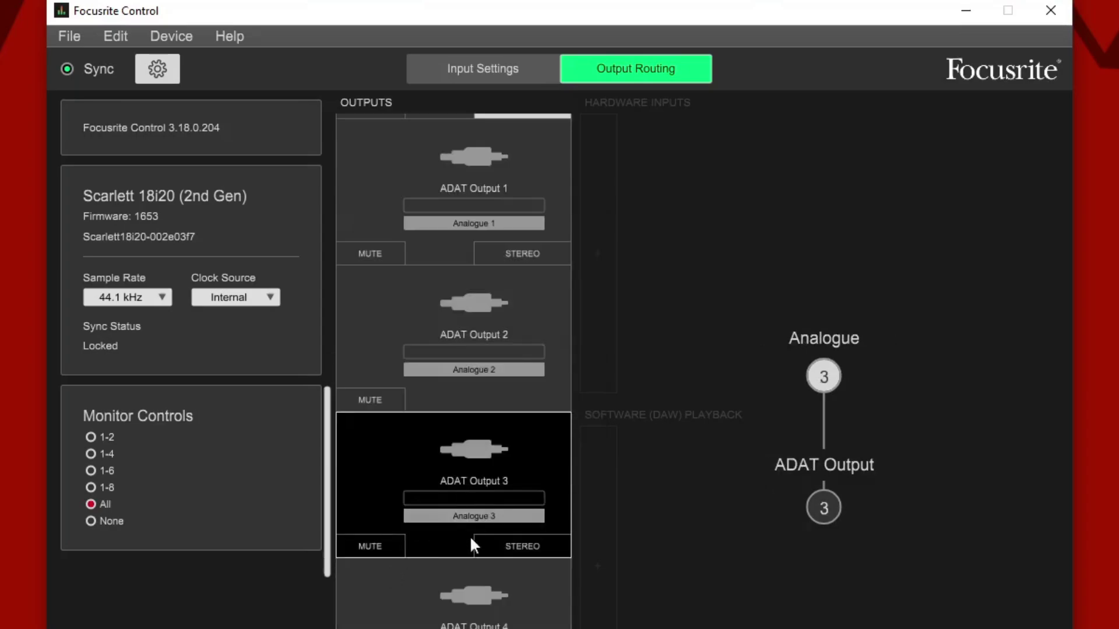
{"action": "scroll", "coordinate": [469, 541], "scroll_direction": "down", "scroll_amount": 3}
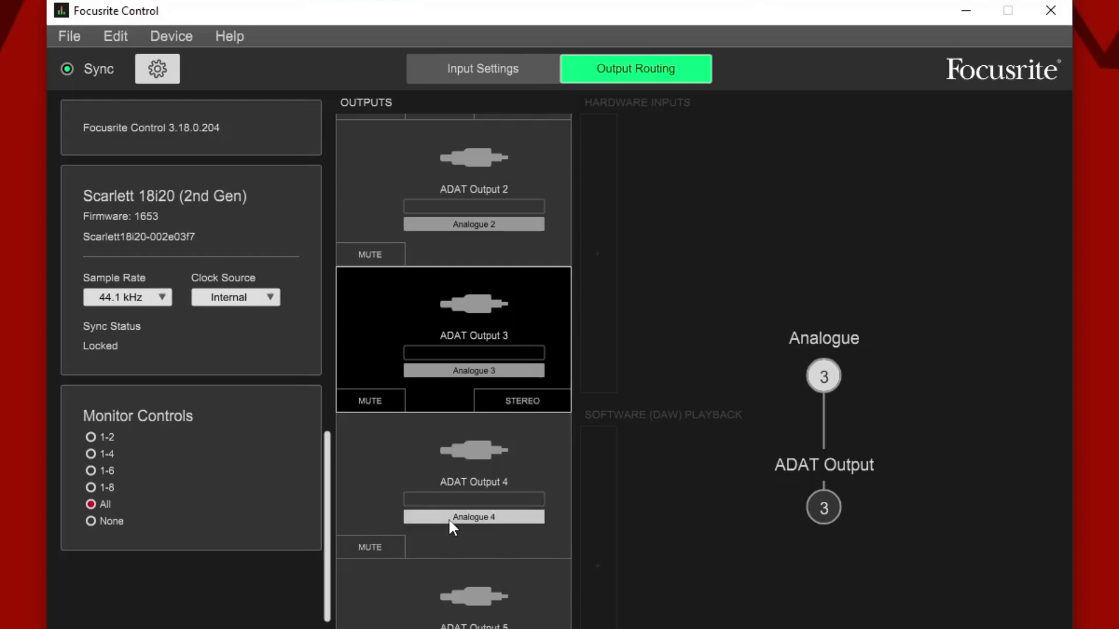
{"action": "scroll", "coordinate": [459, 543], "scroll_direction": "down", "scroll_amount": 3}
{"action": "scroll", "coordinate": [459, 543], "scroll_direction": "down", "scroll_amount": 4}
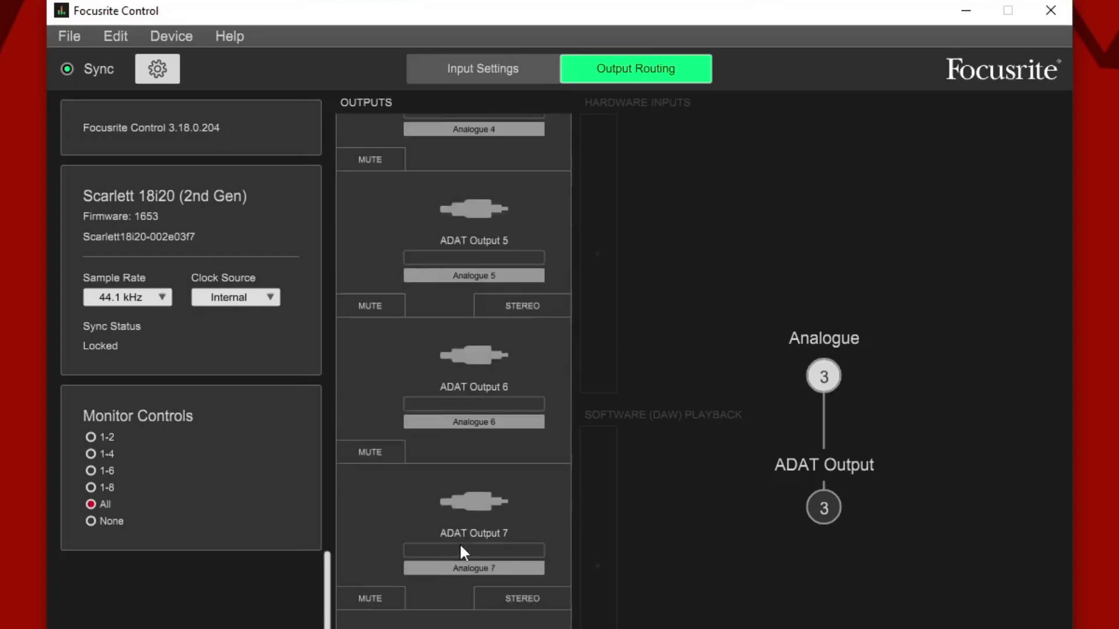
{"action": "scroll", "coordinate": [459, 543], "scroll_direction": "up", "scroll_amount": 4}
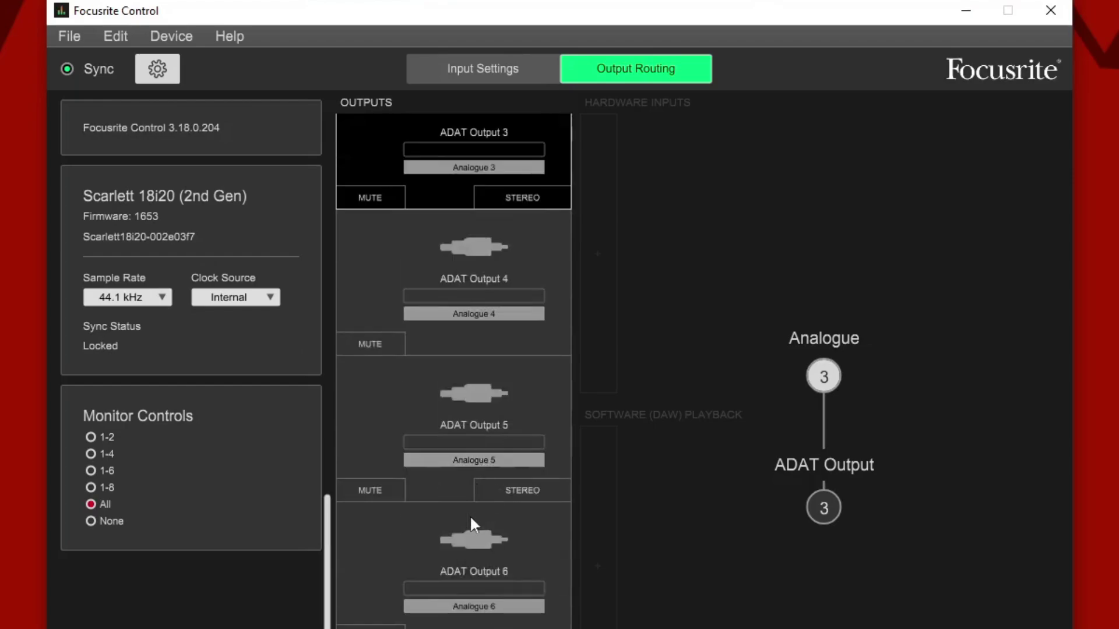
{"action": "scroll", "coordinate": [447, 308], "scroll_direction": "down", "scroll_amount": 3}
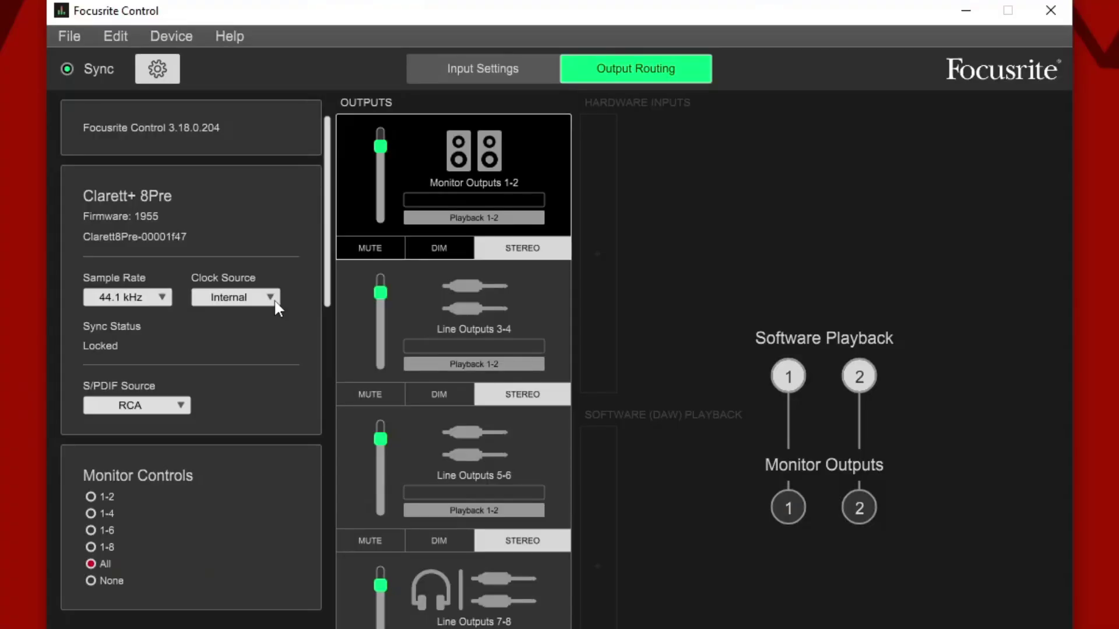
{"action": "left_click", "coordinate": [276, 304]}
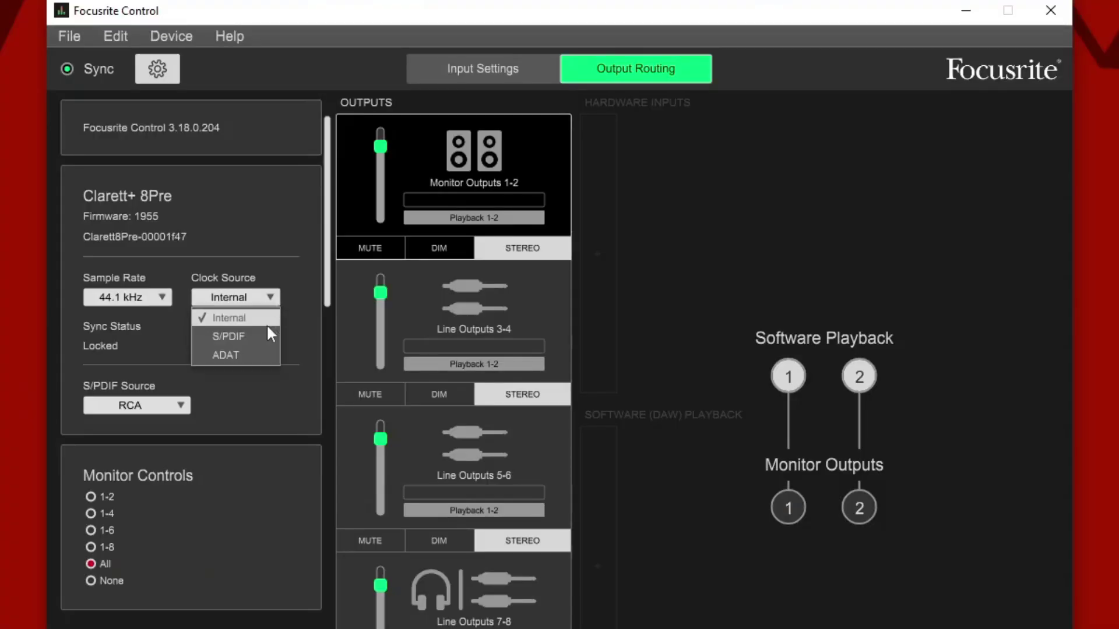
- Set the Clarett+ 8Pre clock source to ADAT
{"action": "left_click", "coordinate": [244, 361]}
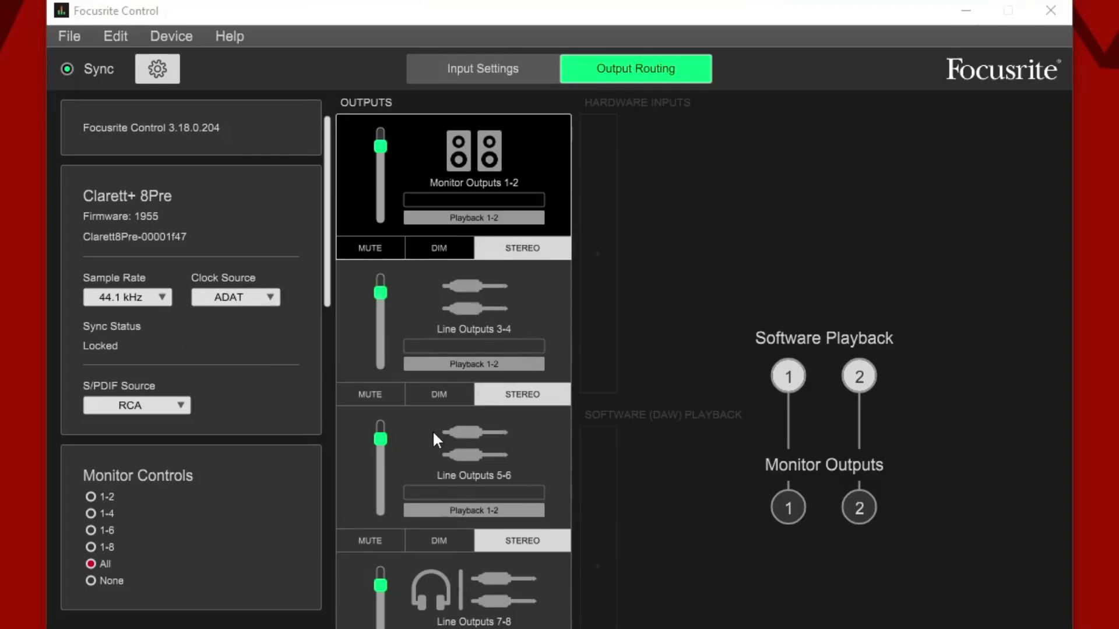
{"action": "scroll", "coordinate": [433, 430], "scroll_direction": "down", "scroll_amount": 5}
{"action": "scroll", "coordinate": [432, 429], "scroll_direction": "down", "scroll_amount": 6}
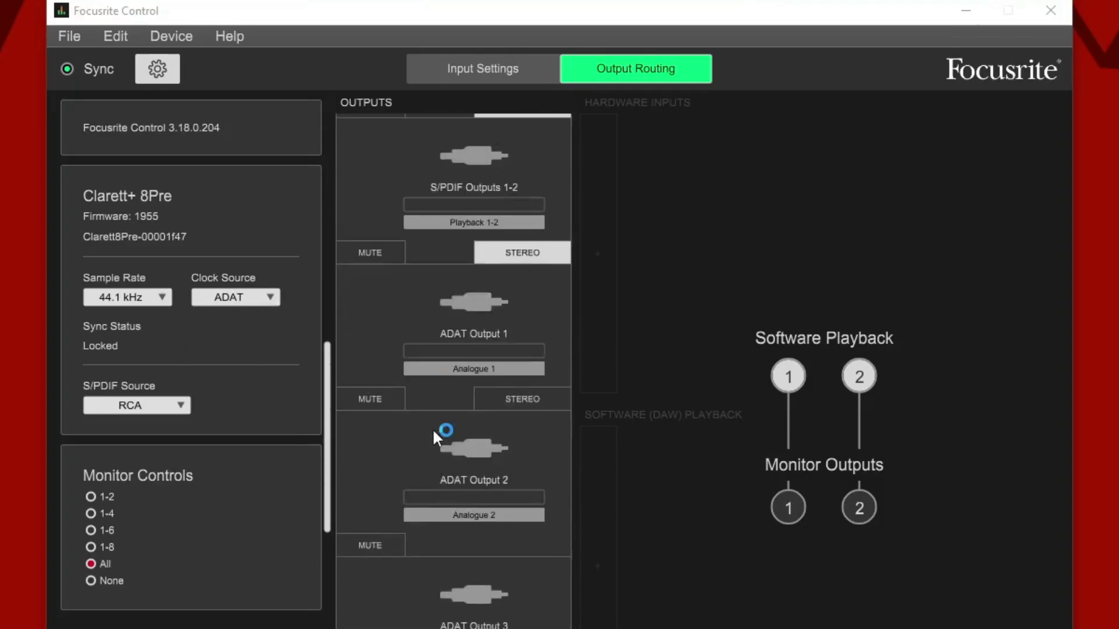
{"action": "scroll", "coordinate": [432, 428], "scroll_direction": "up", "scroll_amount": 4}
{"action": "scroll", "coordinate": [433, 428], "scroll_direction": "up", "scroll_amount": 5}
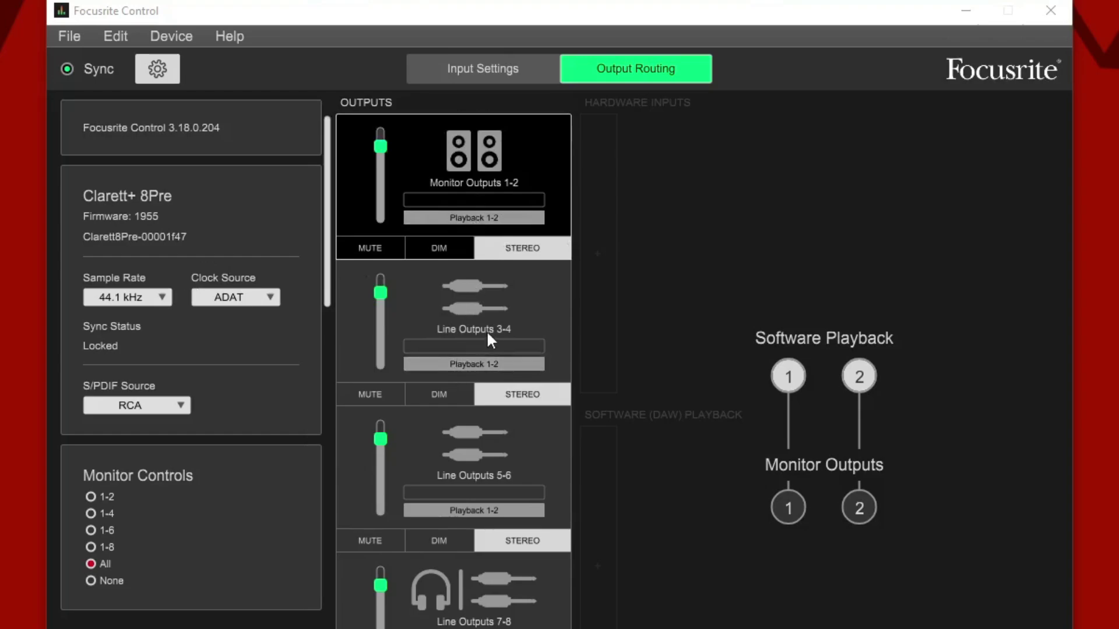
- Unlink the S/PDIF Outputs 1-2 stereo pair into separate Output 1 and Output 2
{"action": "scroll", "coordinate": [437, 471], "scroll_direction": "down", "scroll_amount": 1}
{"action": "scroll", "coordinate": [438, 484], "scroll_direction": "down", "scroll_amount": 1}
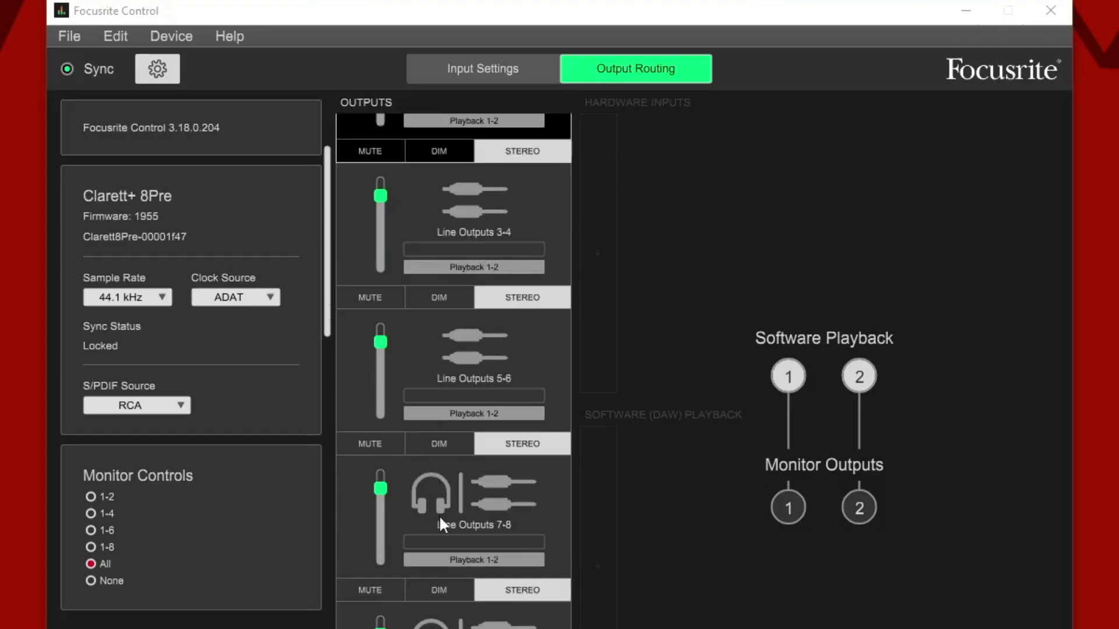
{"action": "scroll", "coordinate": [457, 533], "scroll_direction": "down", "scroll_amount": 2}
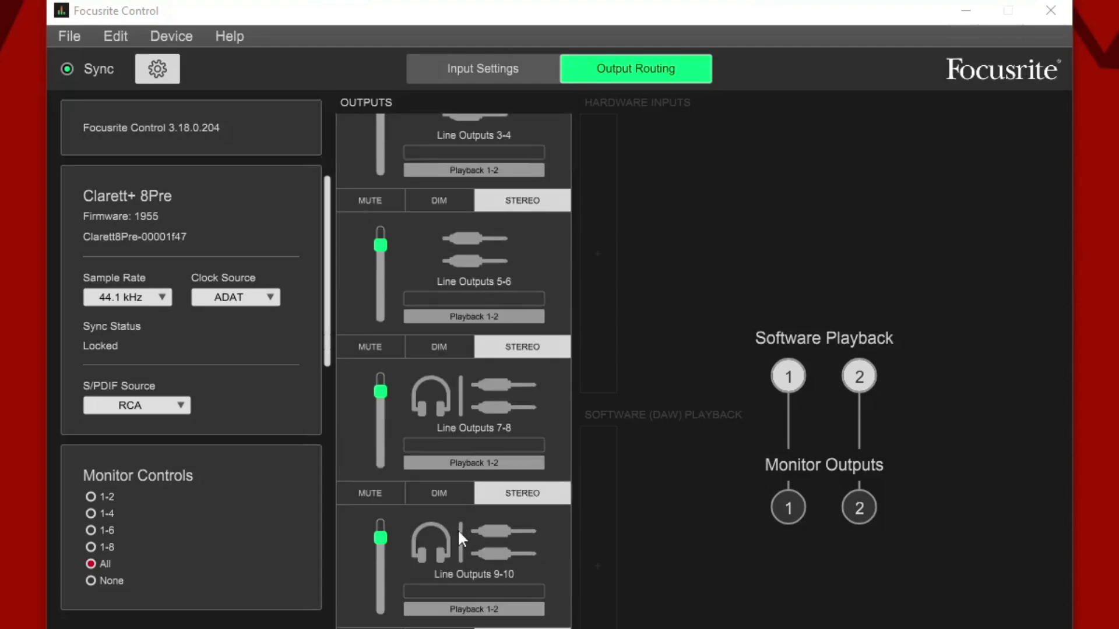
{"action": "scroll", "coordinate": [464, 539], "scroll_direction": "down", "scroll_amount": 1}
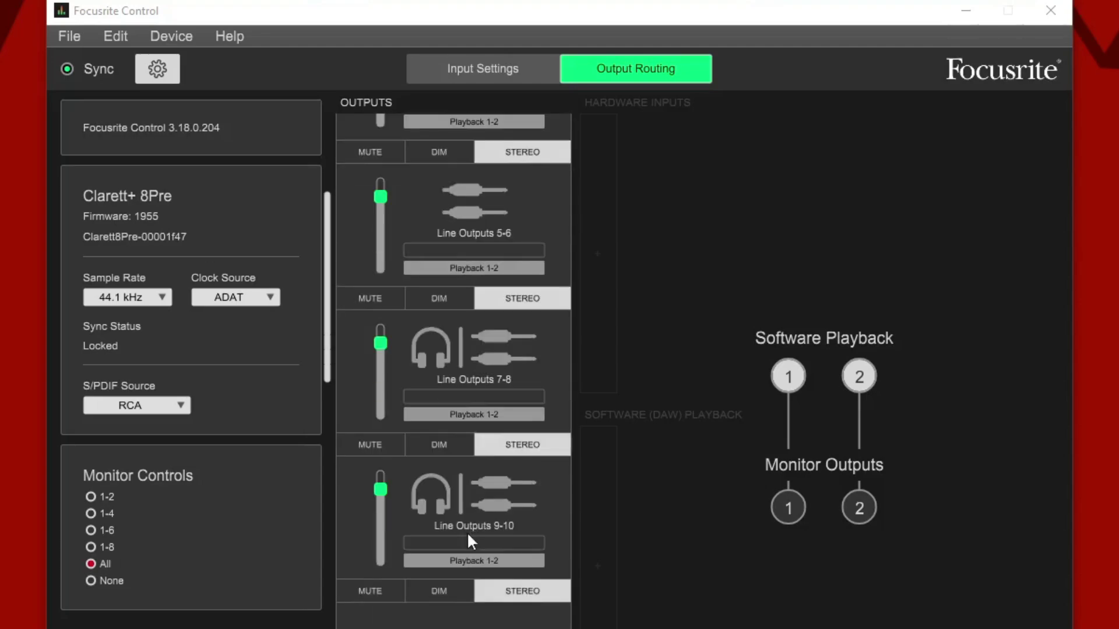
{"action": "scroll", "coordinate": [467, 531], "scroll_direction": "down", "scroll_amount": 6}
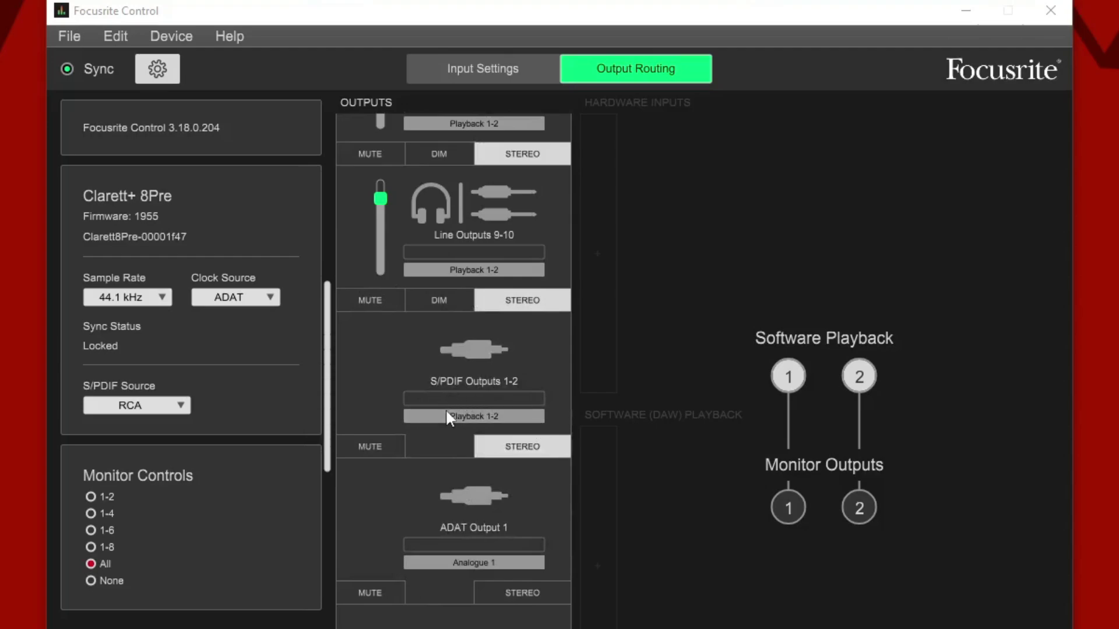
{"action": "scroll", "coordinate": [445, 407], "scroll_direction": "down", "scroll_amount": 1}
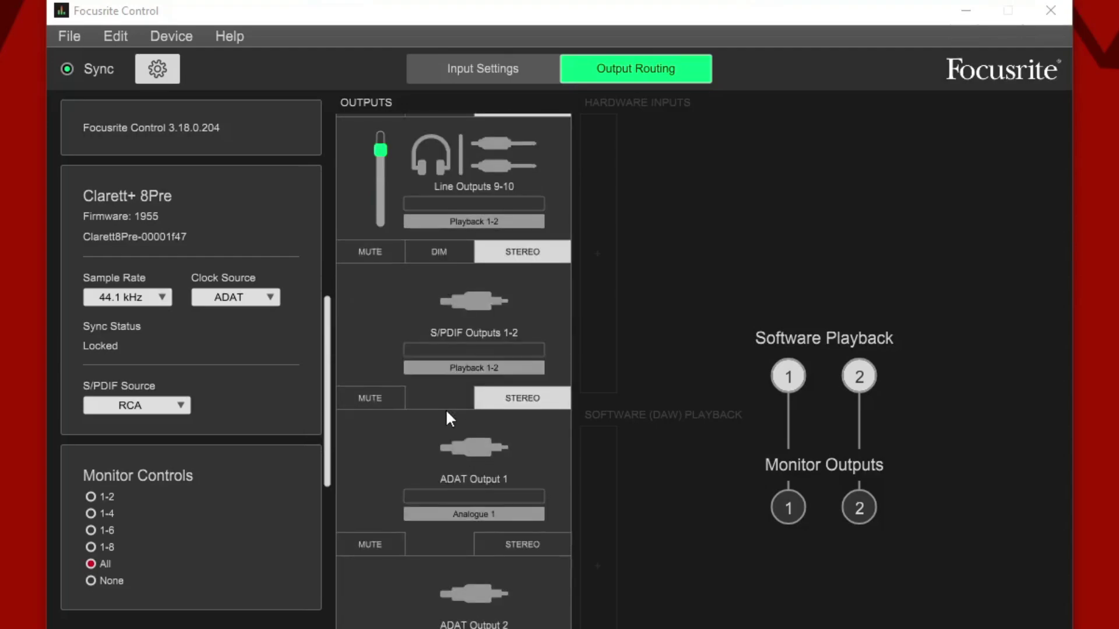
{"action": "left_click", "coordinate": [498, 398]}
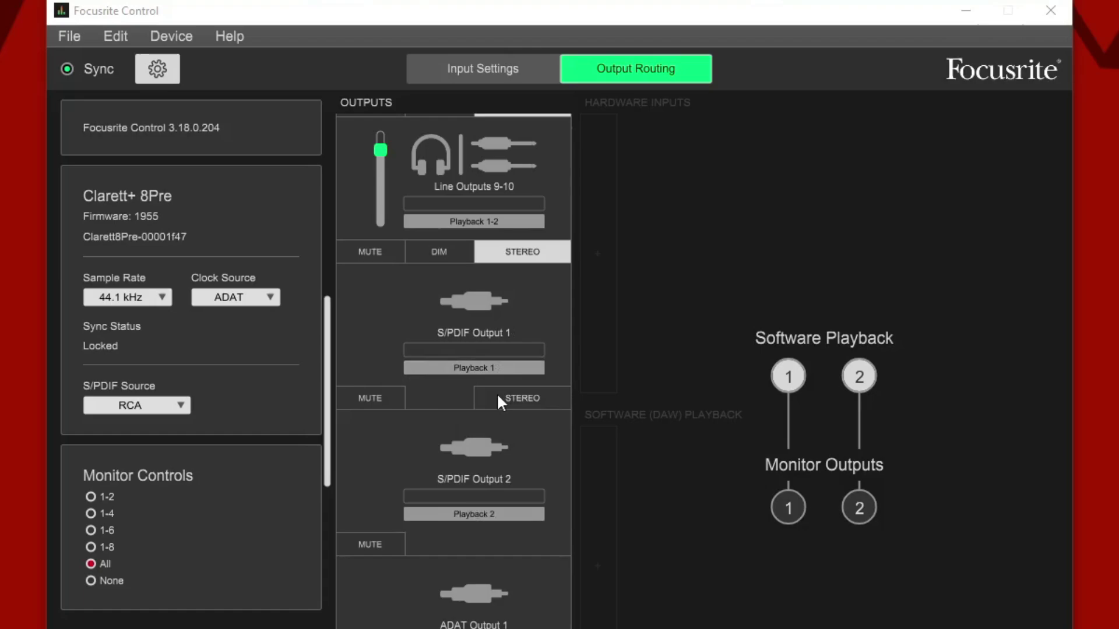
- Set S/PDIF Output 1's source to Hardware Input S/PDIF 1 and Output 2's to S/PDIF 2
{"action": "left_click", "coordinate": [492, 367]}
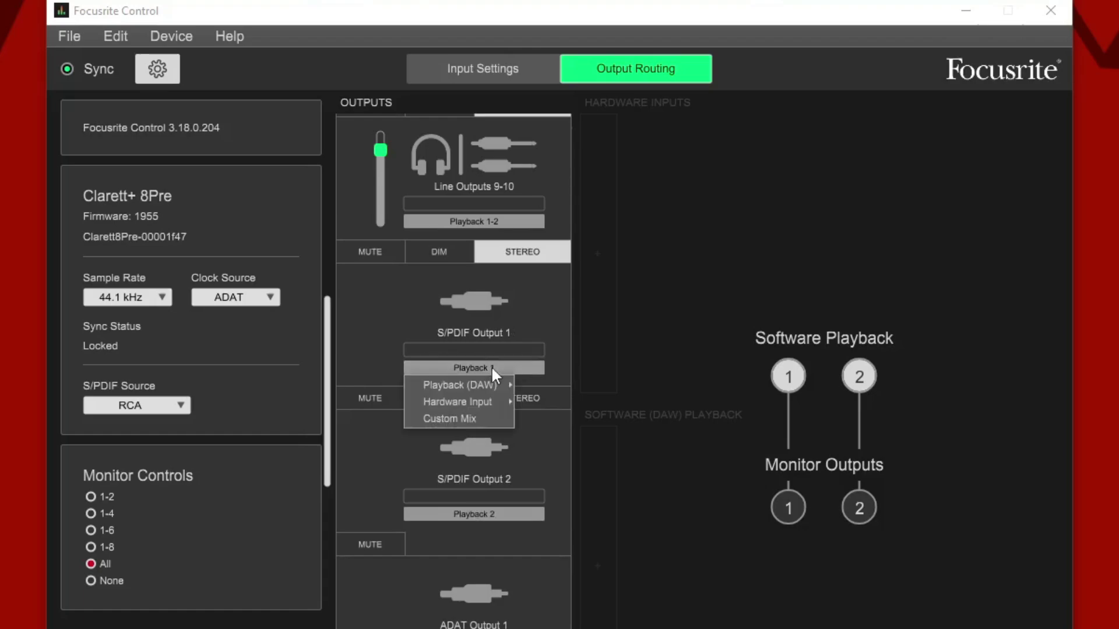
{"action": "mouse_move", "coordinate": [479, 401]}
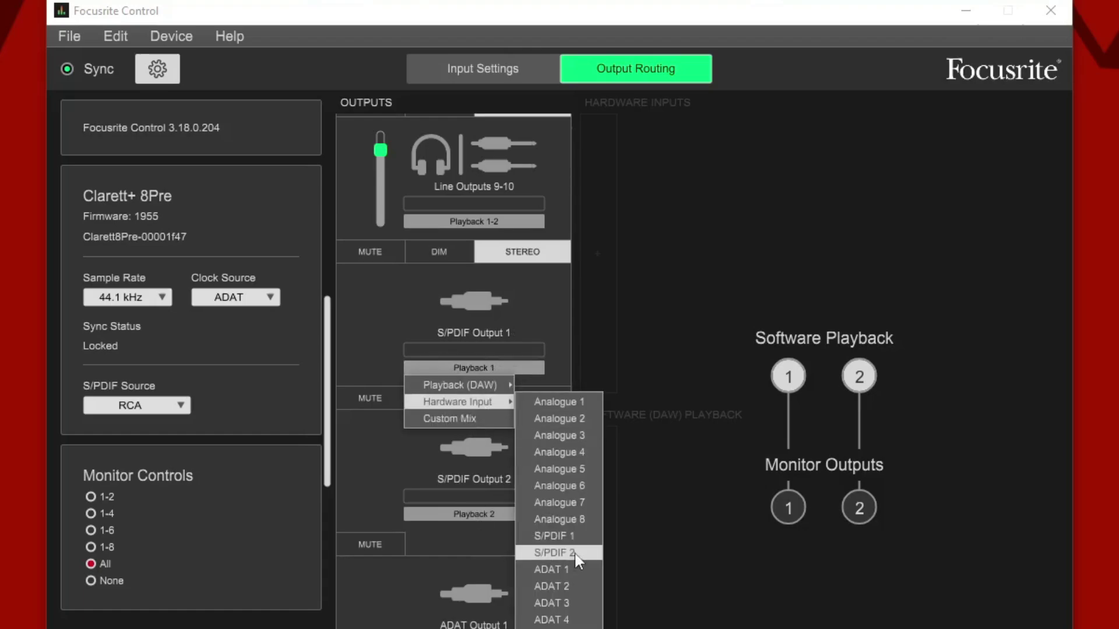
{"action": "left_click", "coordinate": [568, 537]}
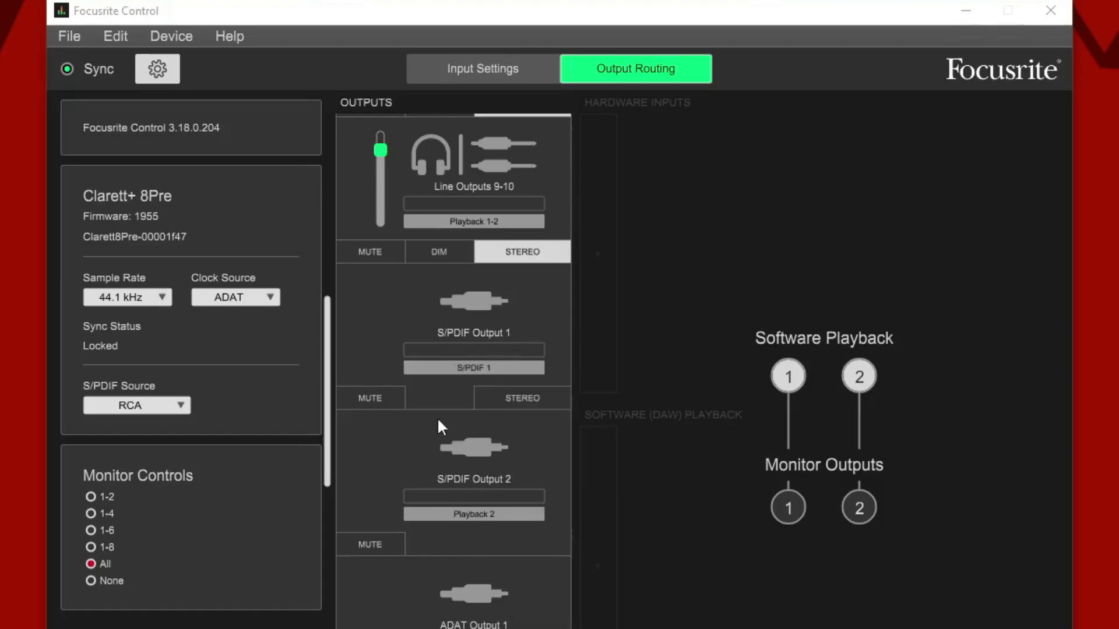
{"action": "left_click", "coordinate": [481, 515]}
{"action": "mouse_move", "coordinate": [491, 551]}
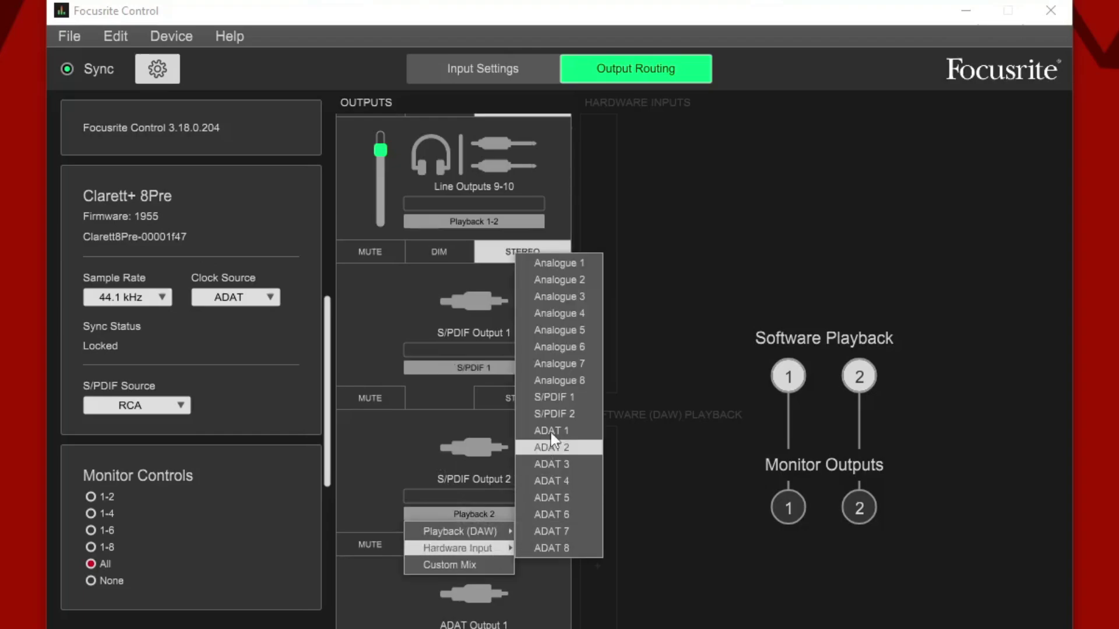
{"action": "left_click", "coordinate": [568, 413]}
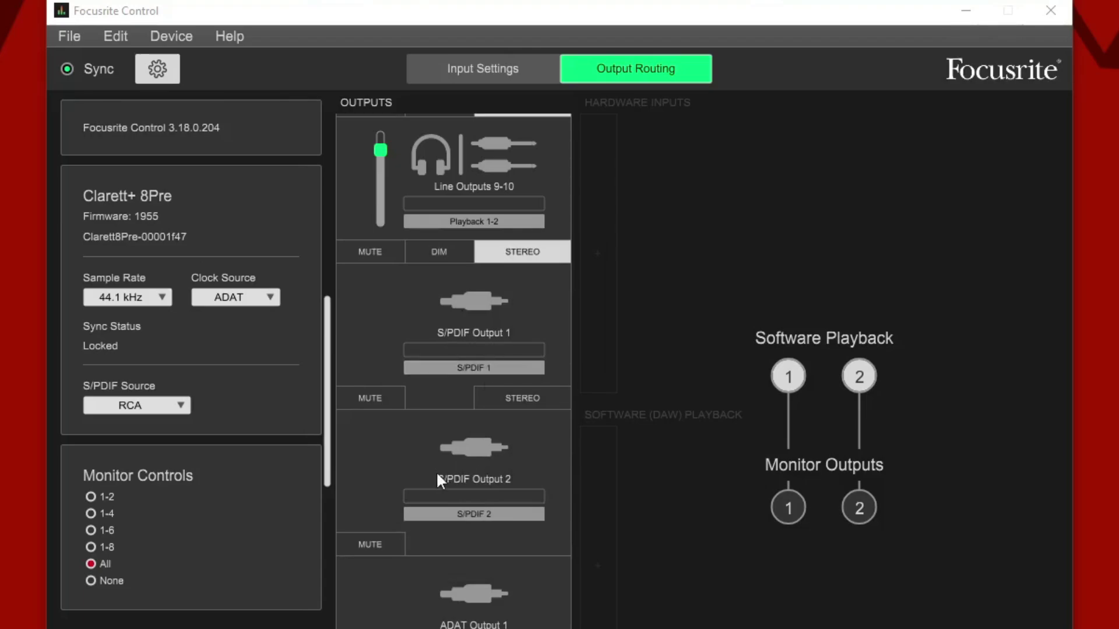
- Feed ADAT Outputs 1, 2 and 3 from hardware inputs ADAT 1, 2 and 3
{"action": "scroll", "coordinate": [445, 478], "scroll_direction": "down", "scroll_amount": 2}
{"action": "scroll", "coordinate": [445, 475], "scroll_direction": "down", "scroll_amount": 2}
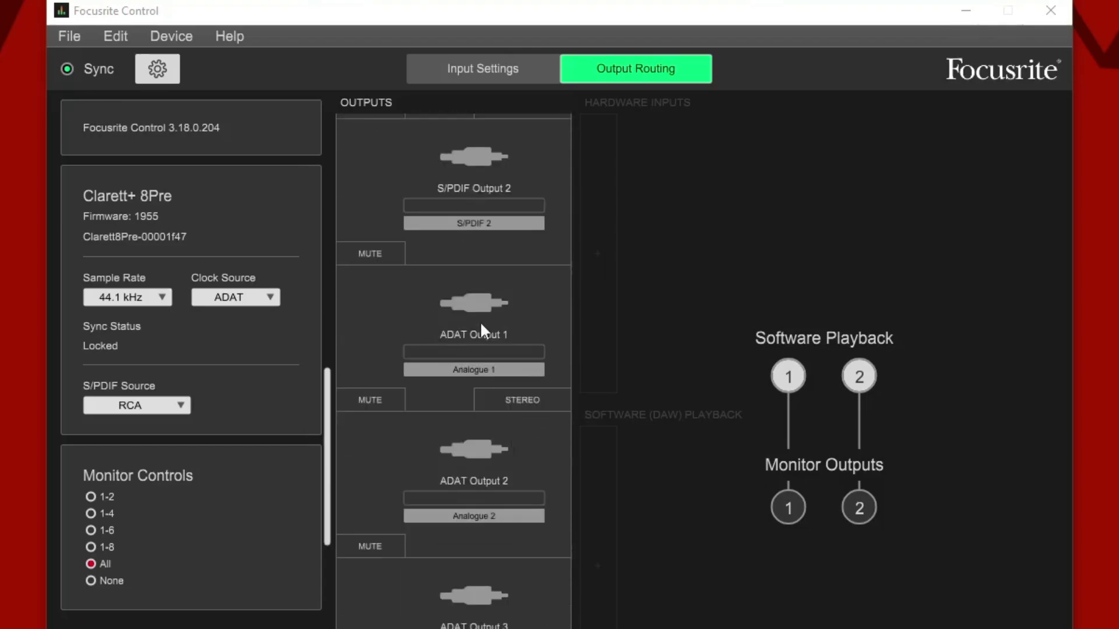
{"action": "left_click", "coordinate": [474, 369]}
{"action": "mouse_move", "coordinate": [469, 404]}
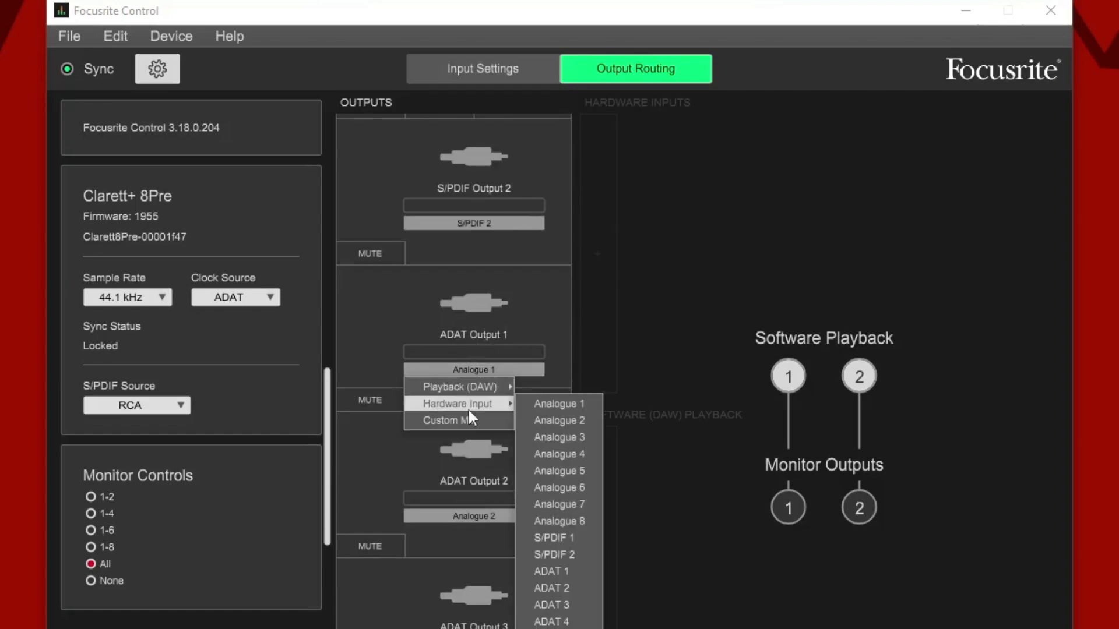
{"action": "left_click", "coordinate": [574, 572]}
{"action": "left_click", "coordinate": [436, 511]}
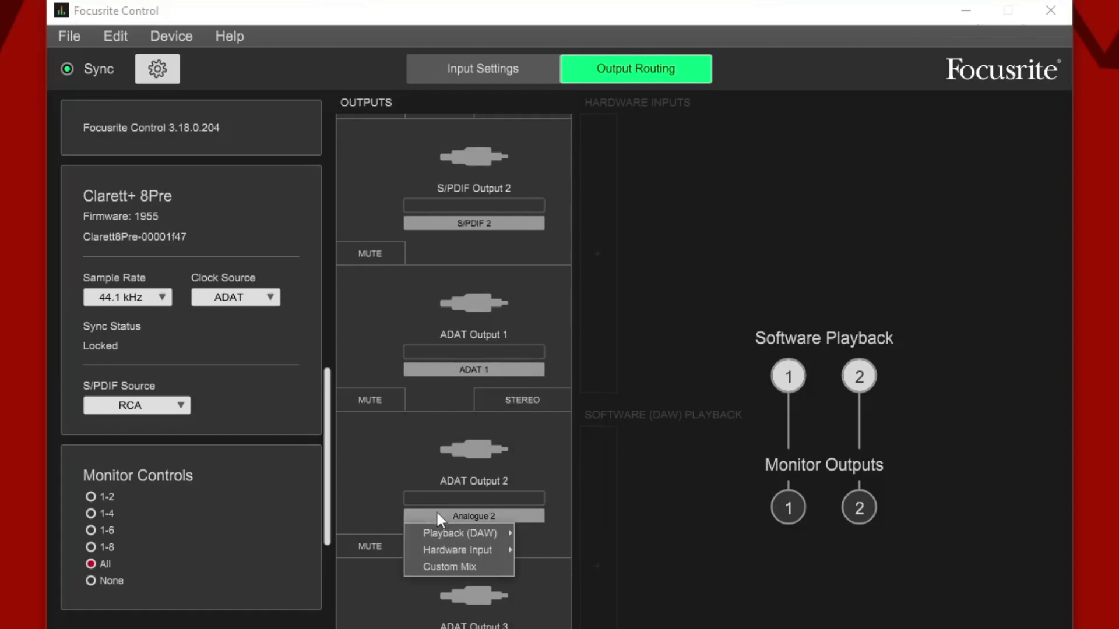
{"action": "mouse_move", "coordinate": [498, 553]}
{"action": "left_click", "coordinate": [565, 449]}
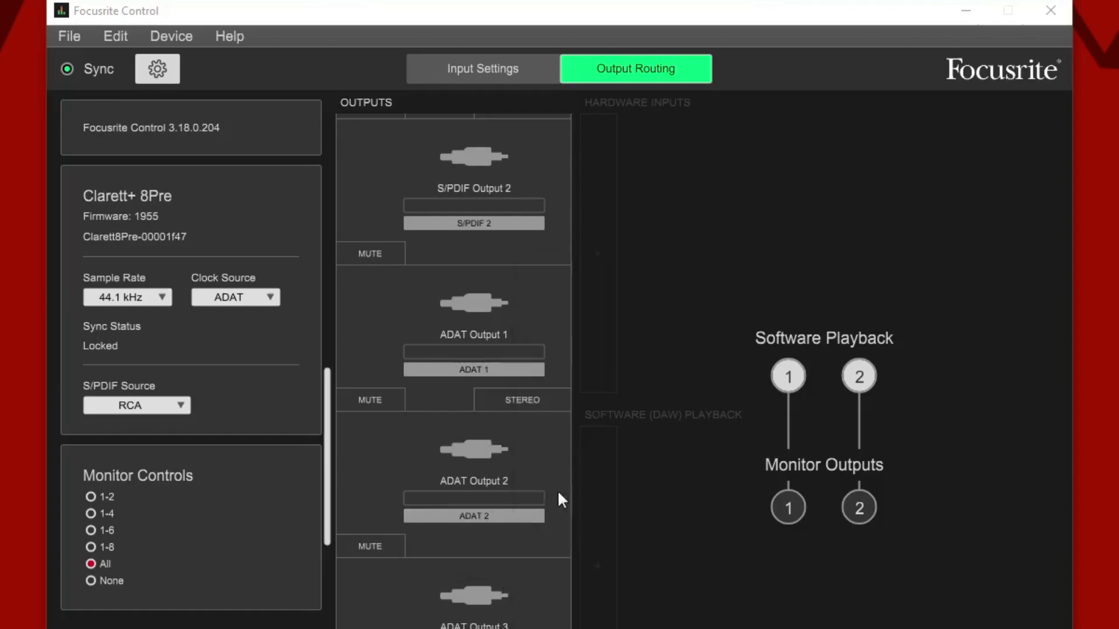
{"action": "scroll", "coordinate": [537, 544], "scroll_direction": "down", "scroll_amount": 1}
{"action": "scroll", "coordinate": [536, 544], "scroll_direction": "down", "scroll_amount": 1}
{"action": "left_click", "coordinate": [516, 469]}
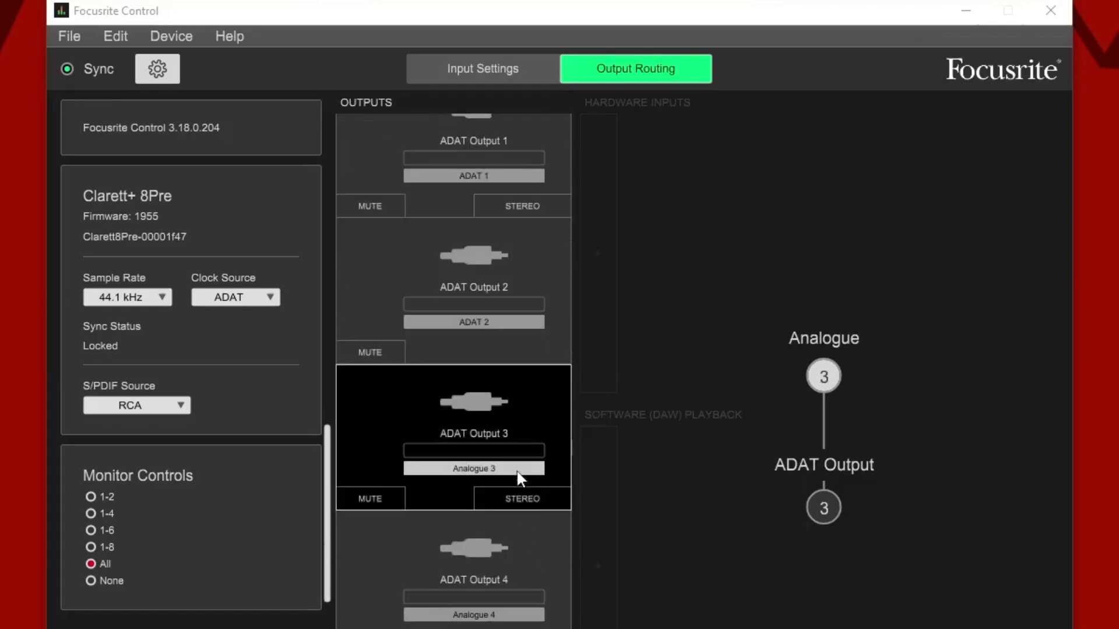
{"action": "mouse_move", "coordinate": [496, 488]}
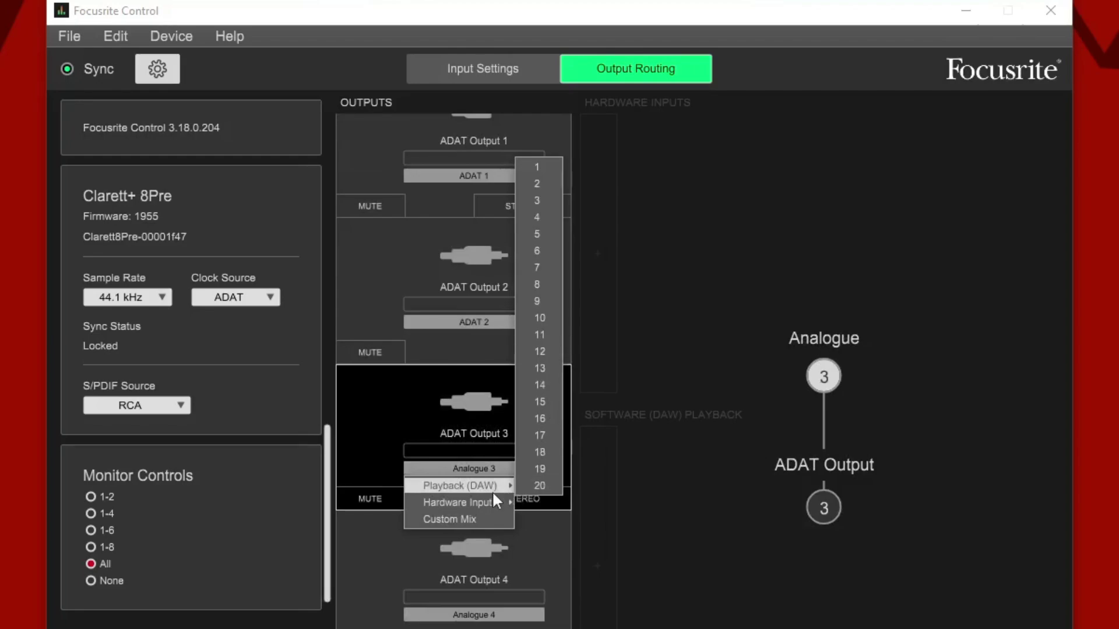
{"action": "left_click", "coordinate": [559, 418]}
- Feed ADAT Outputs 4, 5, 6 and 7 from hardware inputs ADAT 4, 5, 6 and 7
{"action": "scroll", "coordinate": [481, 530], "scroll_direction": "down", "scroll_amount": 1}
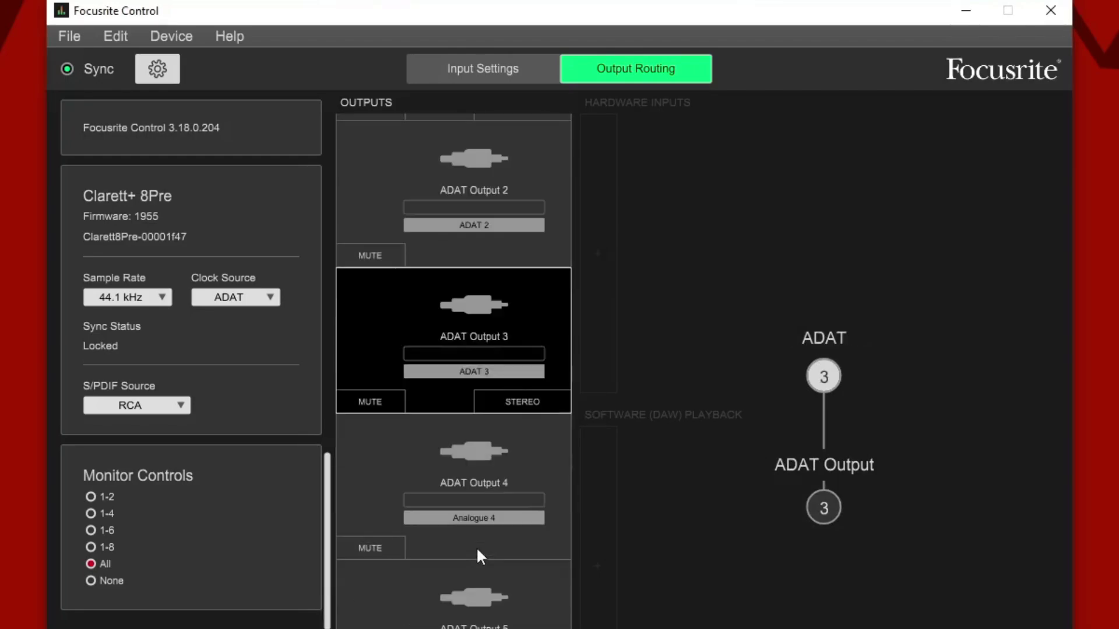
{"action": "left_click", "coordinate": [483, 514]}
{"action": "mouse_move", "coordinate": [466, 551]}
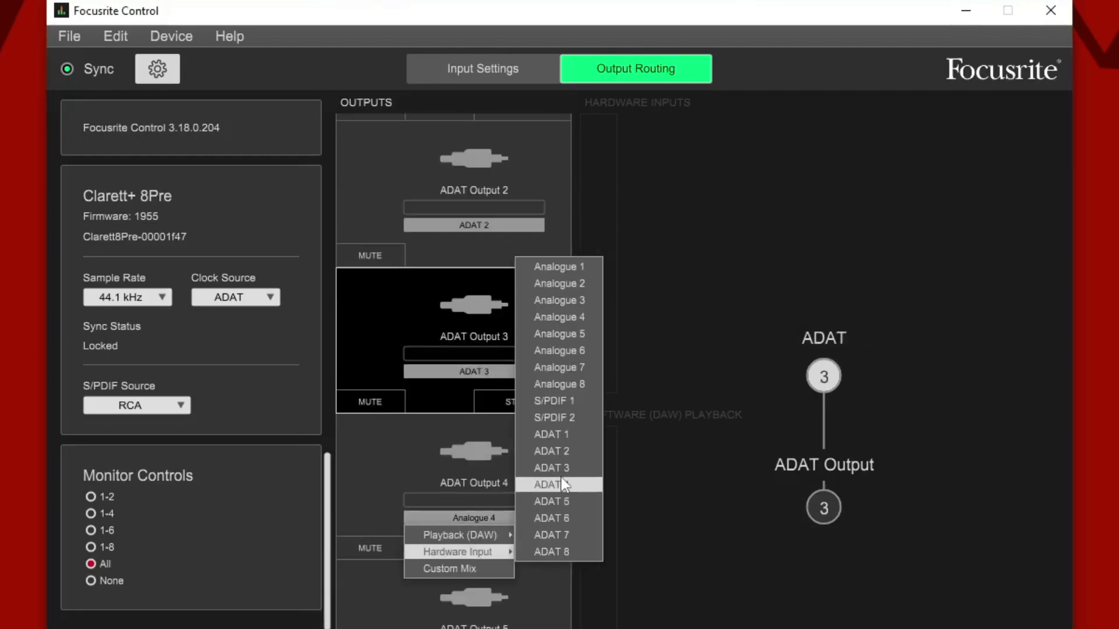
{"action": "left_click", "coordinate": [565, 484]}
{"action": "scroll", "coordinate": [442, 600], "scroll_direction": "down", "scroll_amount": 1}
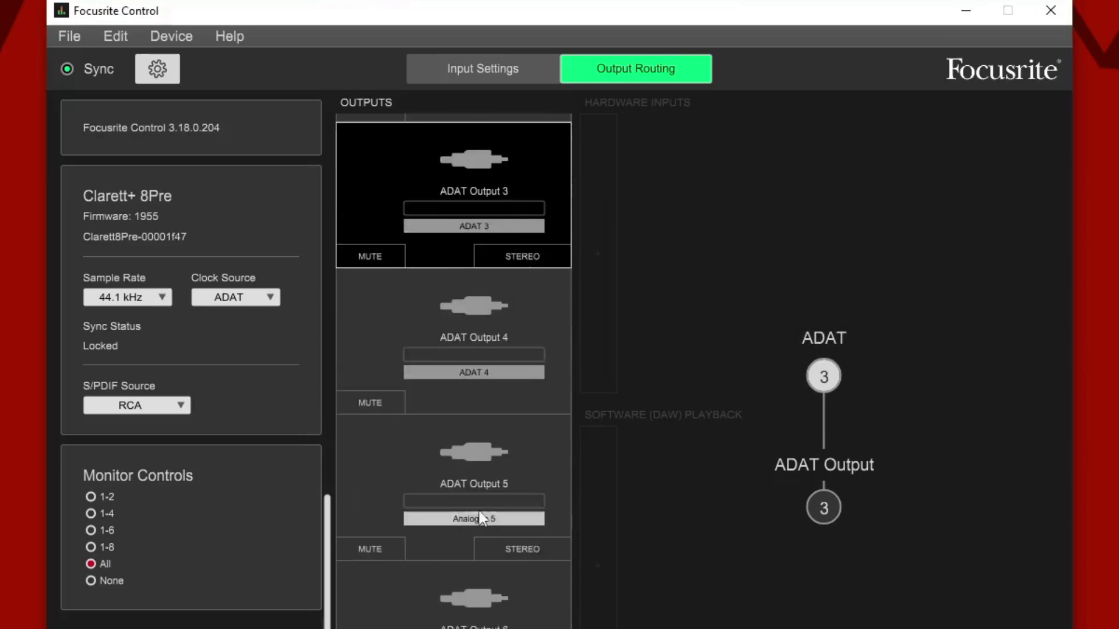
{"action": "left_click", "coordinate": [478, 515]}
{"action": "mouse_move", "coordinate": [473, 550]}
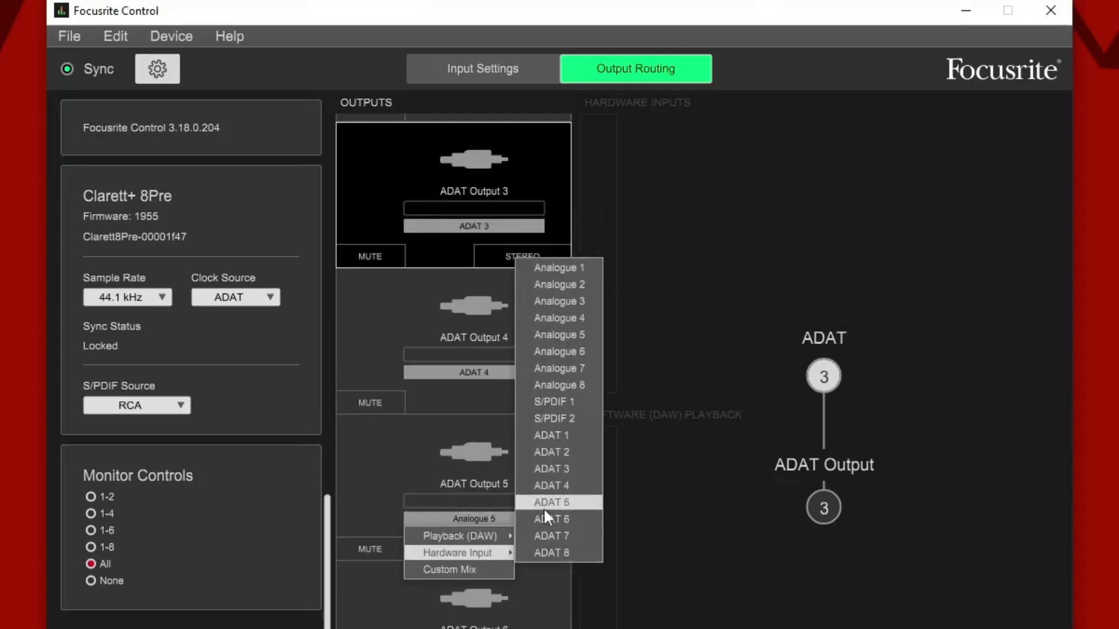
{"action": "left_click", "coordinate": [543, 507]}
{"action": "scroll", "coordinate": [483, 585], "scroll_direction": "down", "scroll_amount": 1}
{"action": "left_click", "coordinate": [491, 470]}
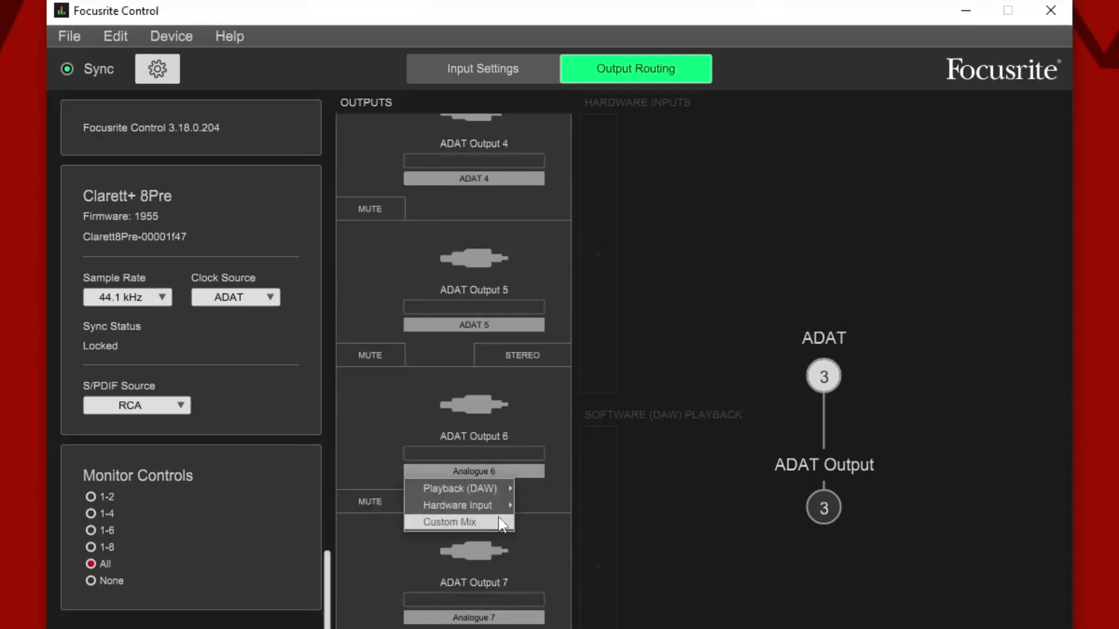
{"action": "mouse_move", "coordinate": [499, 502]}
{"action": "left_click", "coordinate": [550, 471]}
{"action": "scroll", "coordinate": [498, 504], "scroll_direction": "down", "scroll_amount": 1}
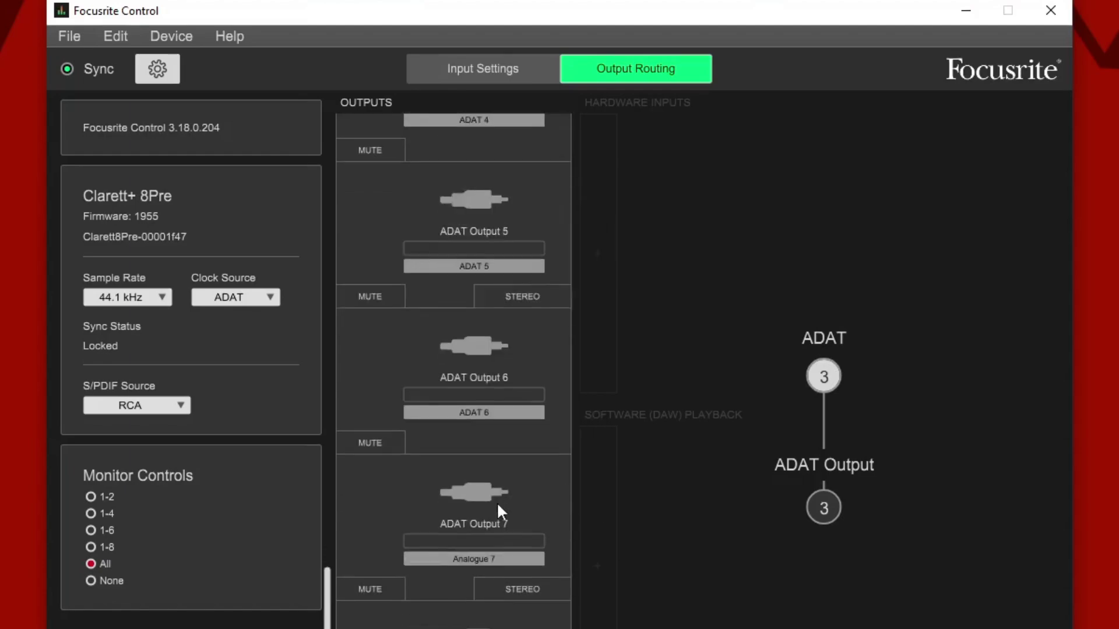
{"action": "left_click", "coordinate": [460, 560]}
{"action": "mouse_move", "coordinate": [501, 593]}
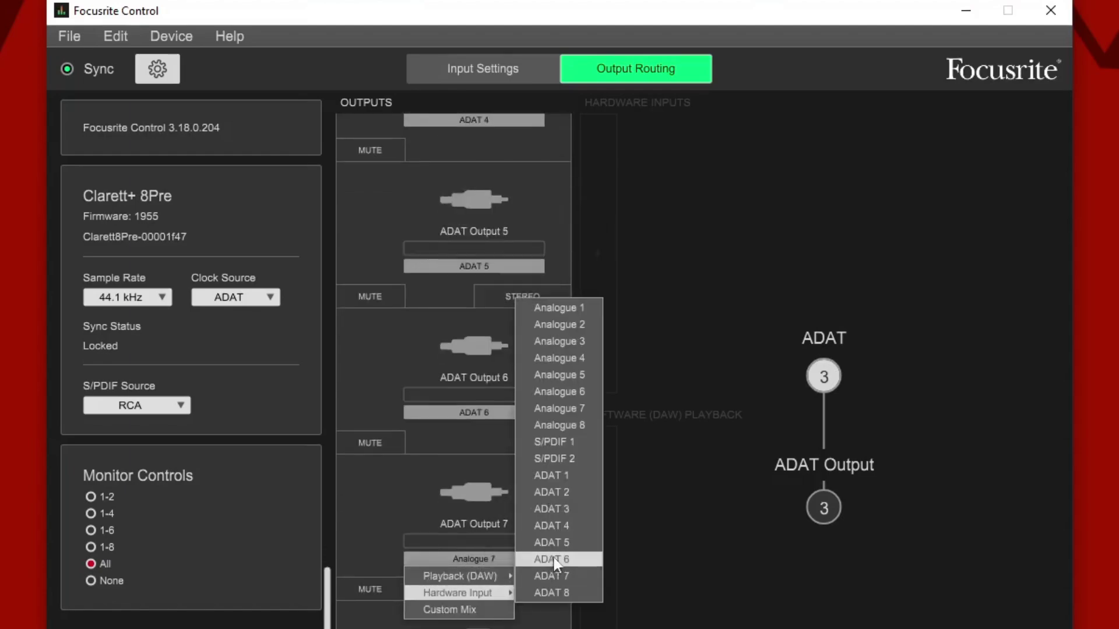
{"action": "left_click", "coordinate": [549, 561]}
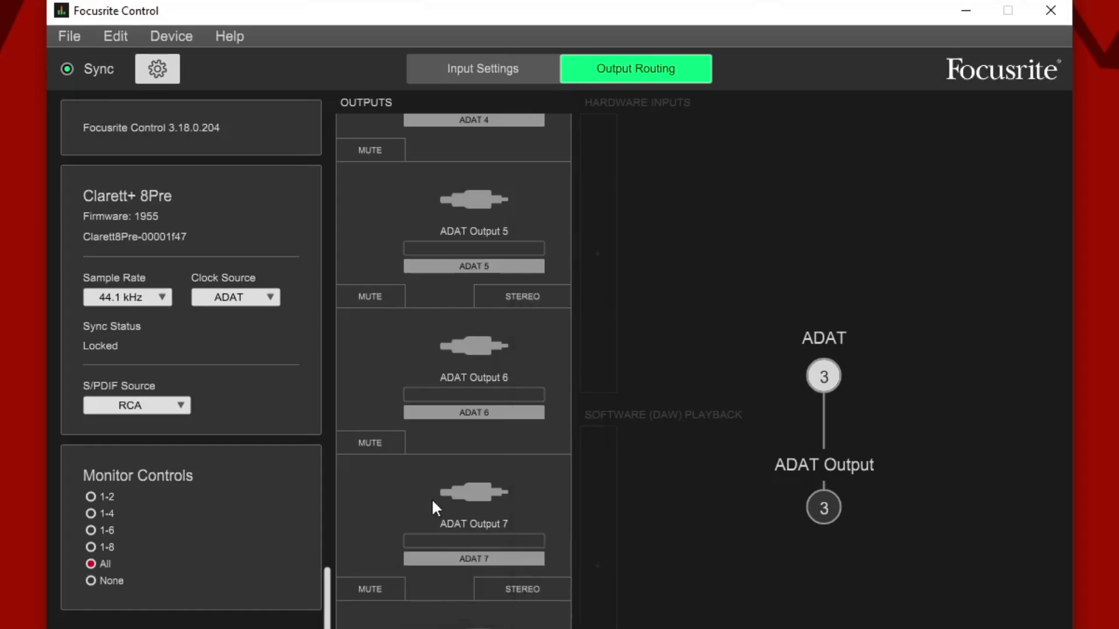
- Bring ACID Pro's test.acd-bak project into view, showing its top audio track on ADAT 1
{"action": "left_click_drag", "start_coordinate": [327, 617], "coordinate": [329, 609]}
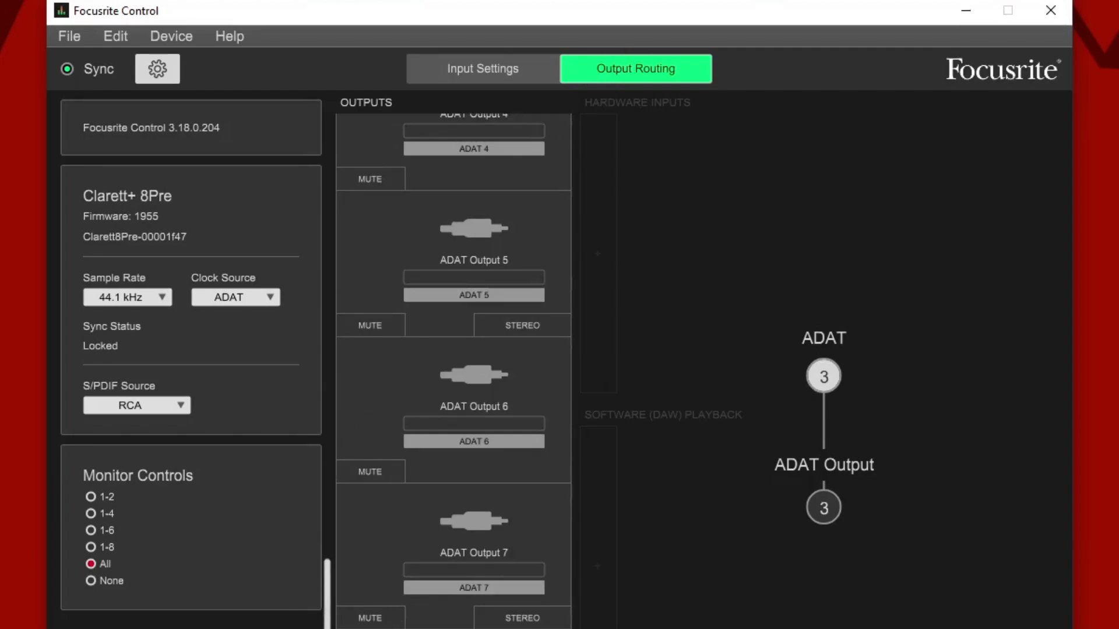
{"action": "scroll", "coordinate": [454, 371], "scroll_direction": "down", "scroll_amount": 1}
{"action": "scroll", "coordinate": [332, 460], "scroll_direction": "up", "scroll_amount": 10}
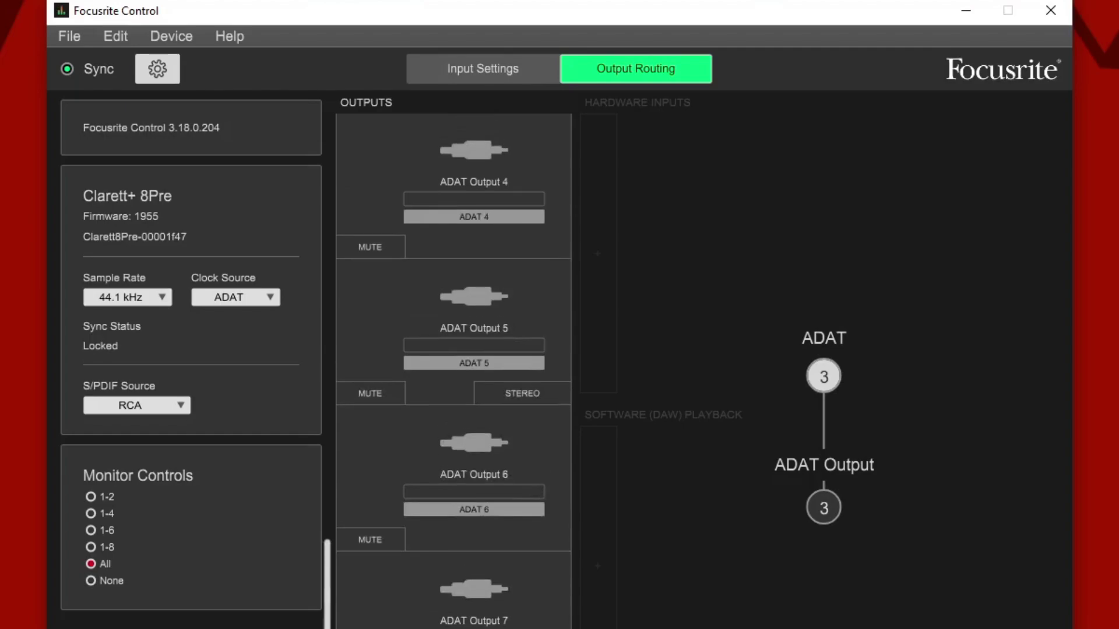
{"action": "left_click_drag", "start_coordinate": [333, 452], "coordinate": [327, 157]}
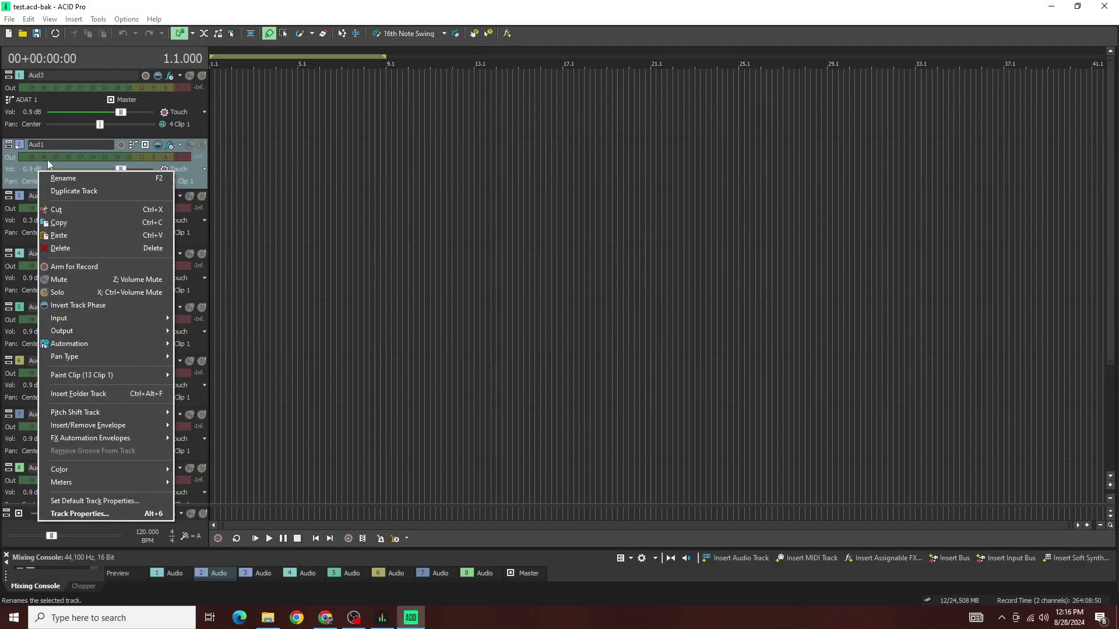
- Shrink tracks Aud1 and Aud3 to compact height, then arm track Aud1 (1) recording from ADAT 3
{"action": "left_click", "coordinate": [8, 188]}
{"action": "left_click_drag", "start_coordinate": [8, 188], "coordinate": [8, 205]}
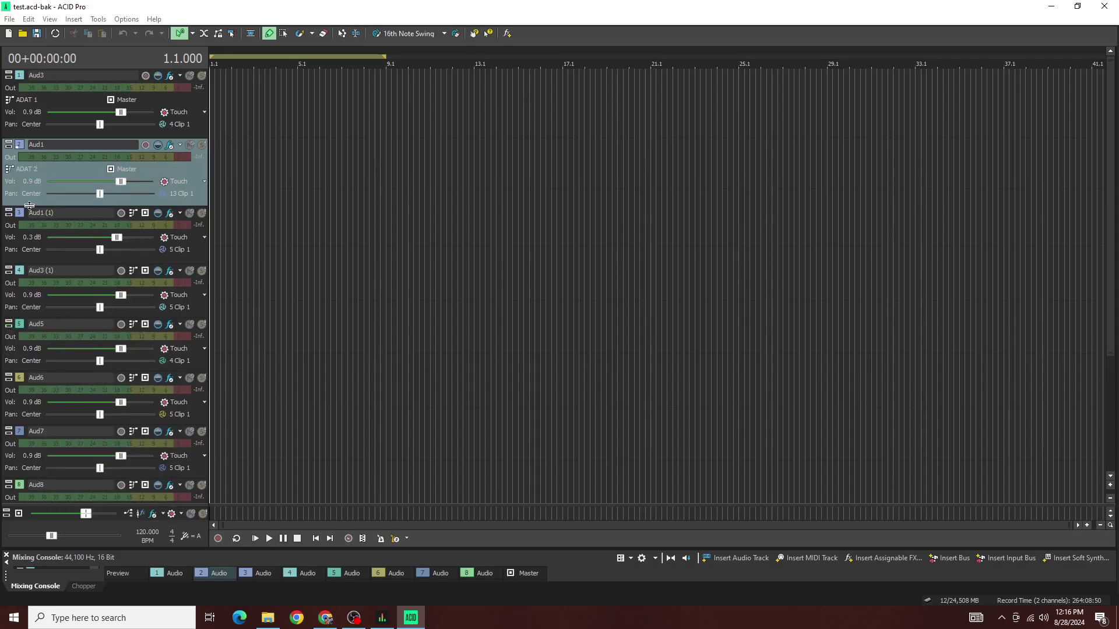
{"action": "left_click_drag", "start_coordinate": [29, 203], "coordinate": [30, 192]}
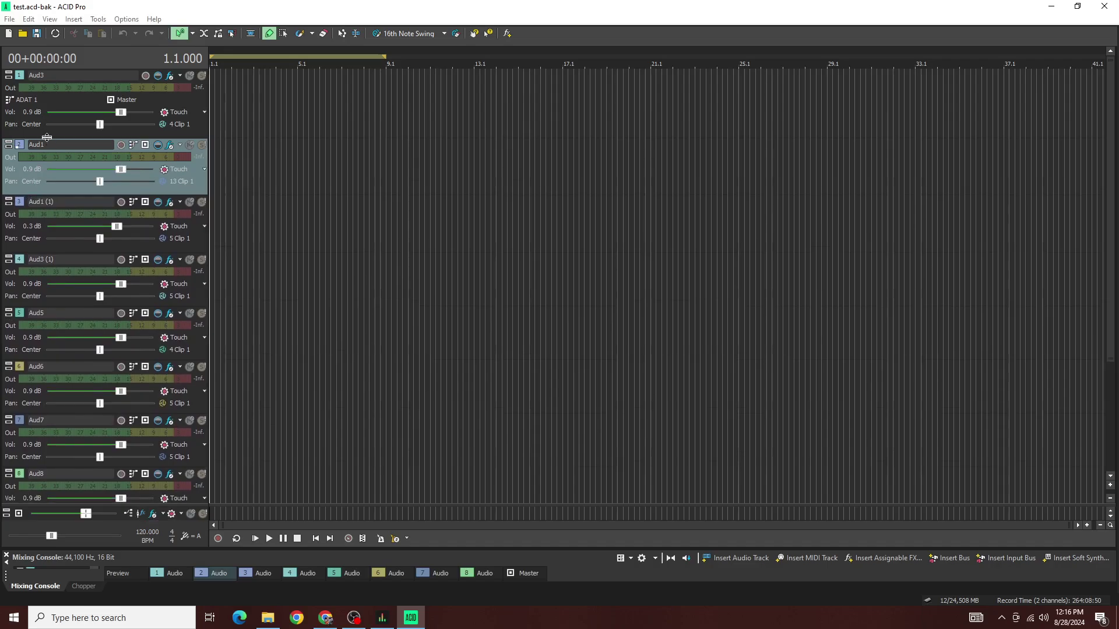
{"action": "left_click_drag", "start_coordinate": [47, 138], "coordinate": [46, 129]}
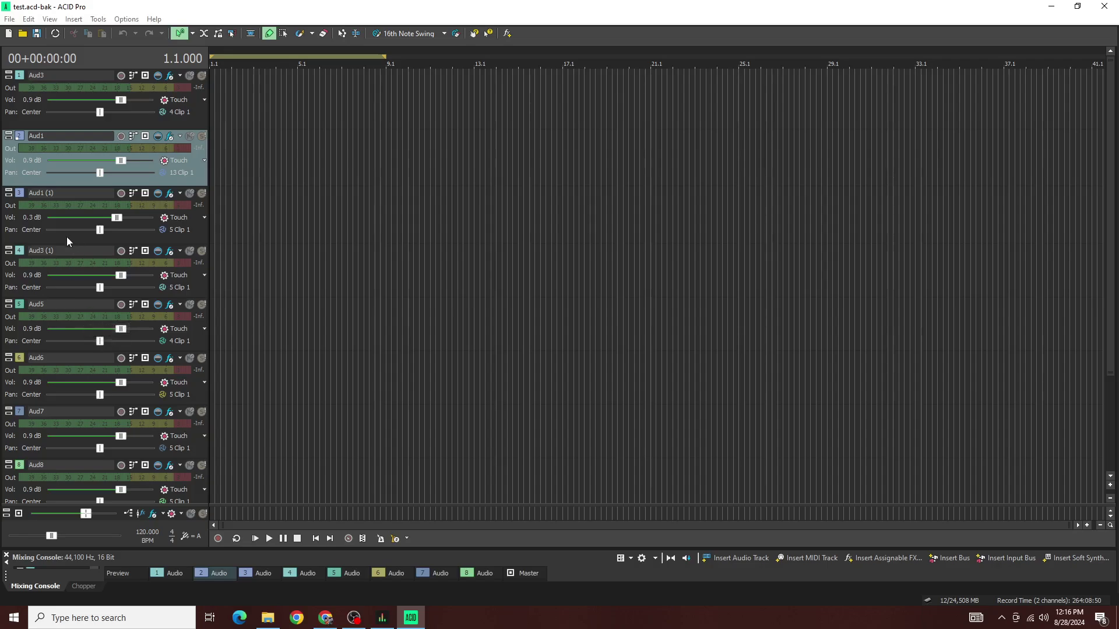
{"action": "left_click", "coordinate": [145, 193]}
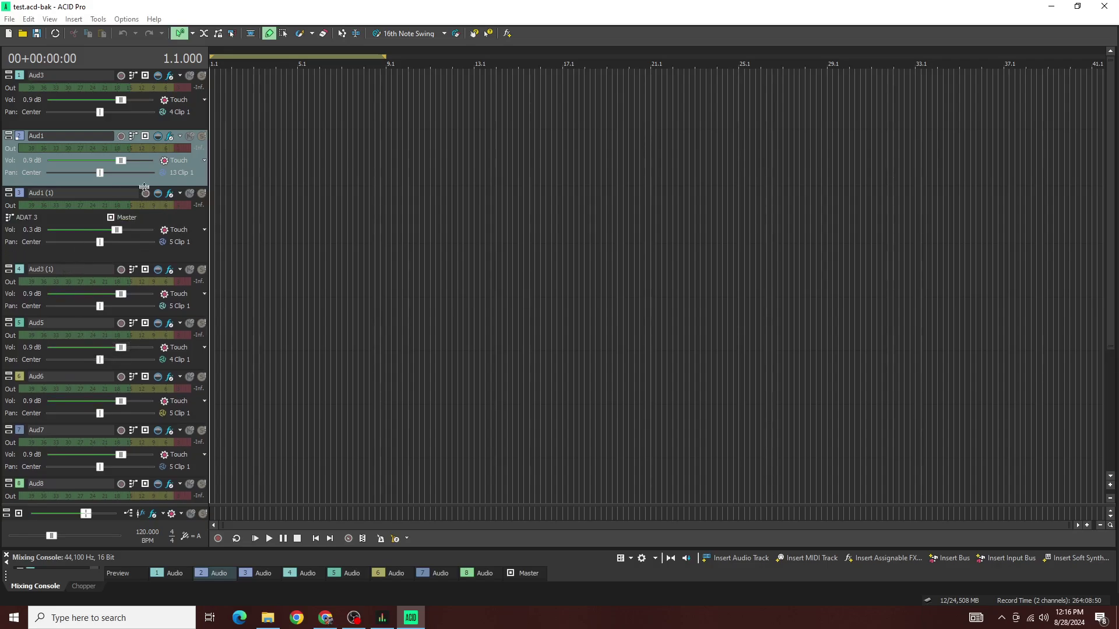
- Record a test take of about 1:07 on Aud1 (1) from ADAT 3, then stop recording
{"action": "left_click", "coordinate": [219, 538]}
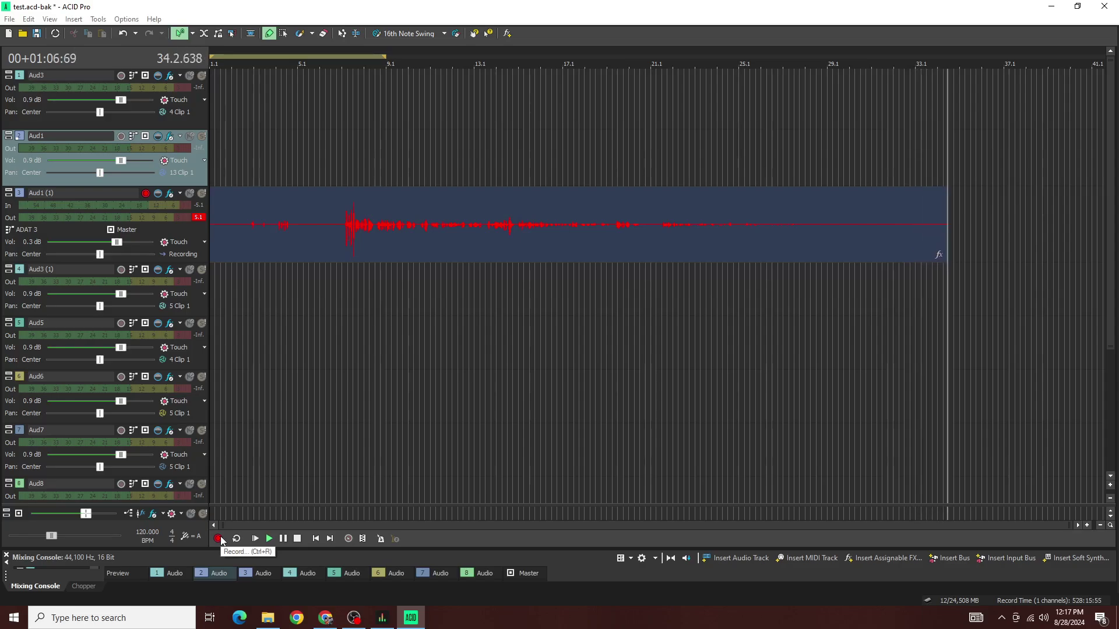
{"action": "left_click", "coordinate": [220, 539]}
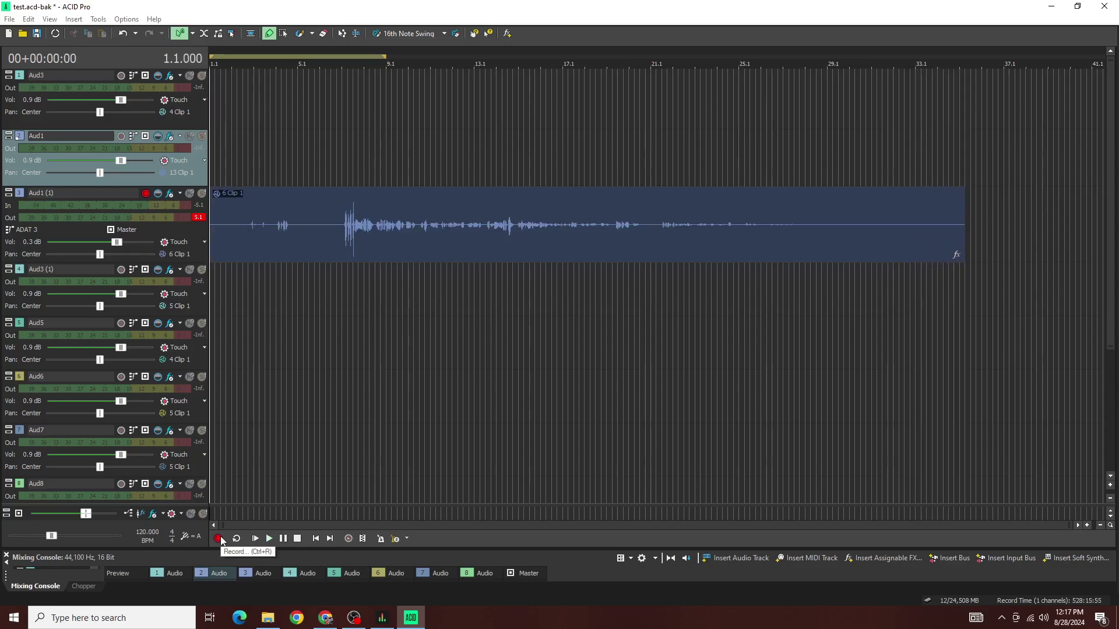